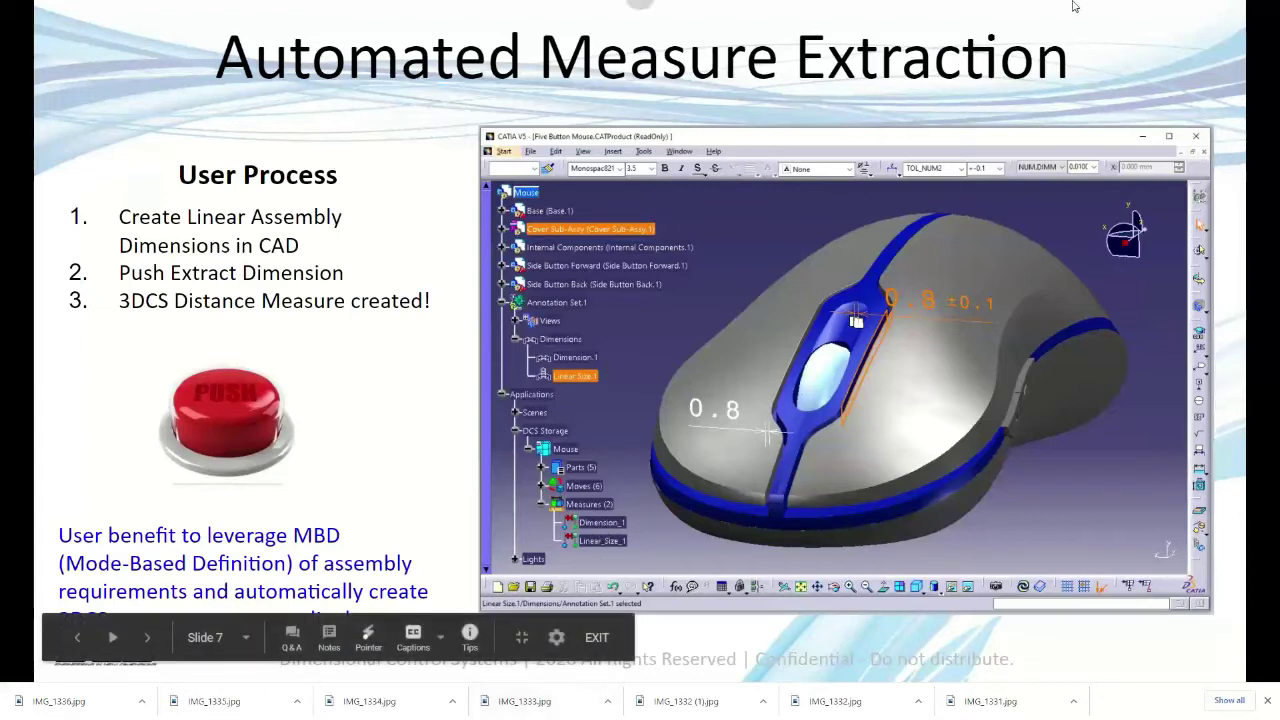
Leave the slide show, switch to CATIA V5, and look over the sphere, pin and hole assembly and its DCS tree
key("Escape")
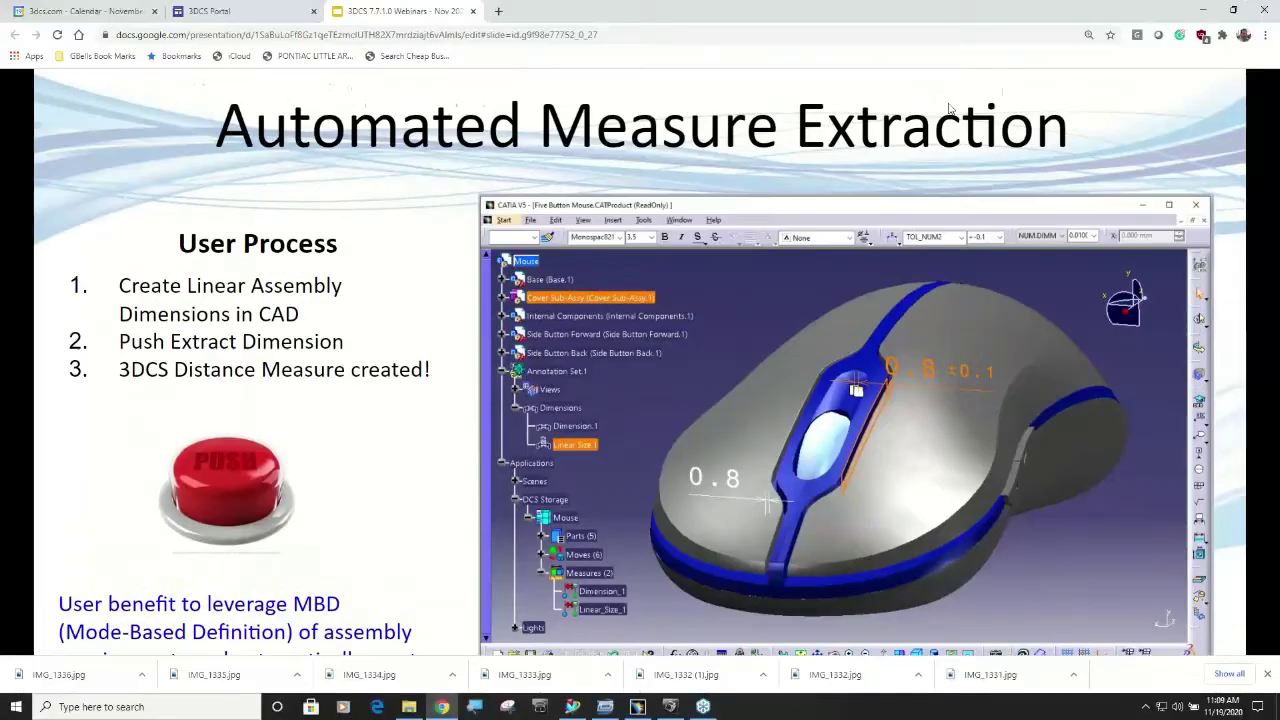
left_click(635, 710)
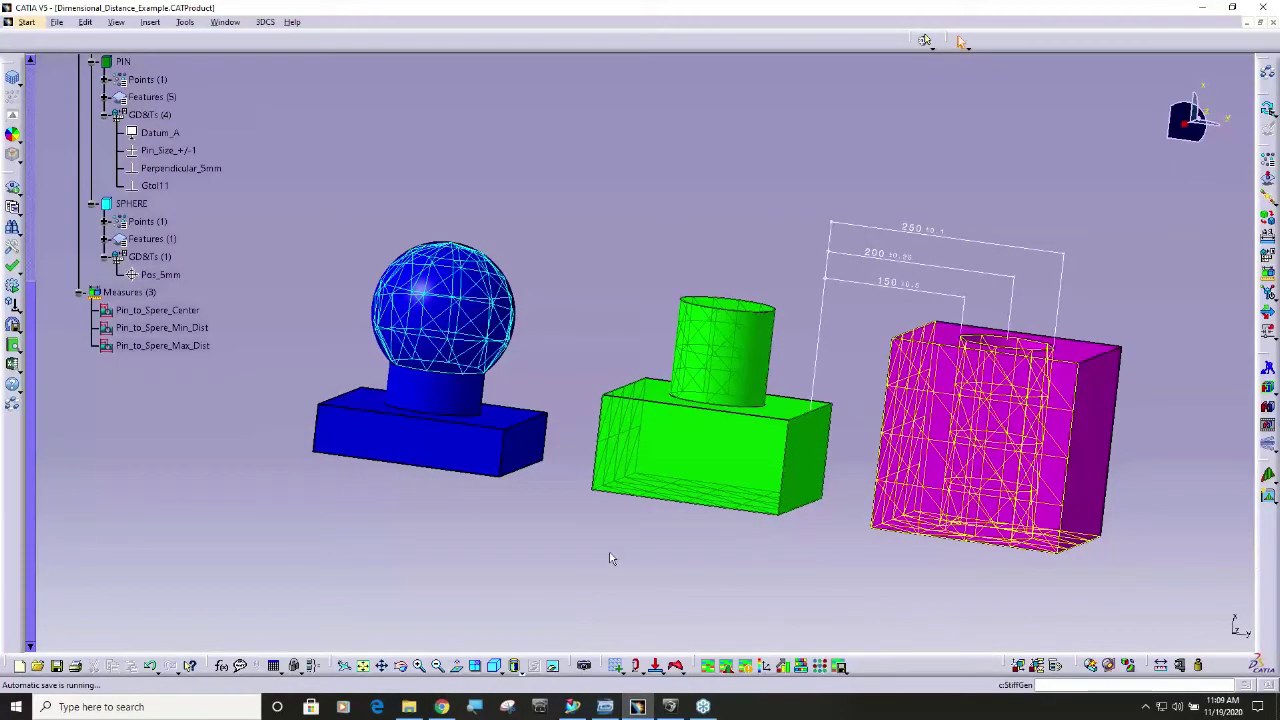
middle_click_drag(609, 556, 689, 394)
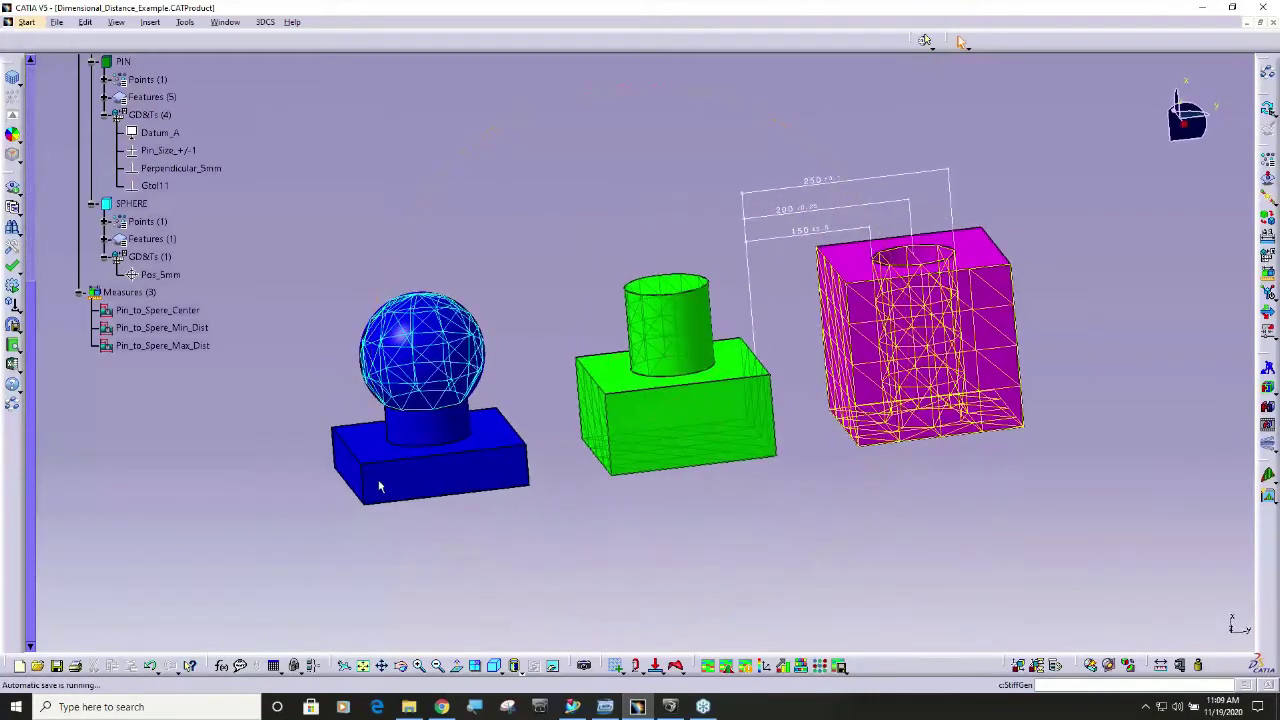
scroll(194, 471, "up", 3)
scroll(194, 471, "up", 3)
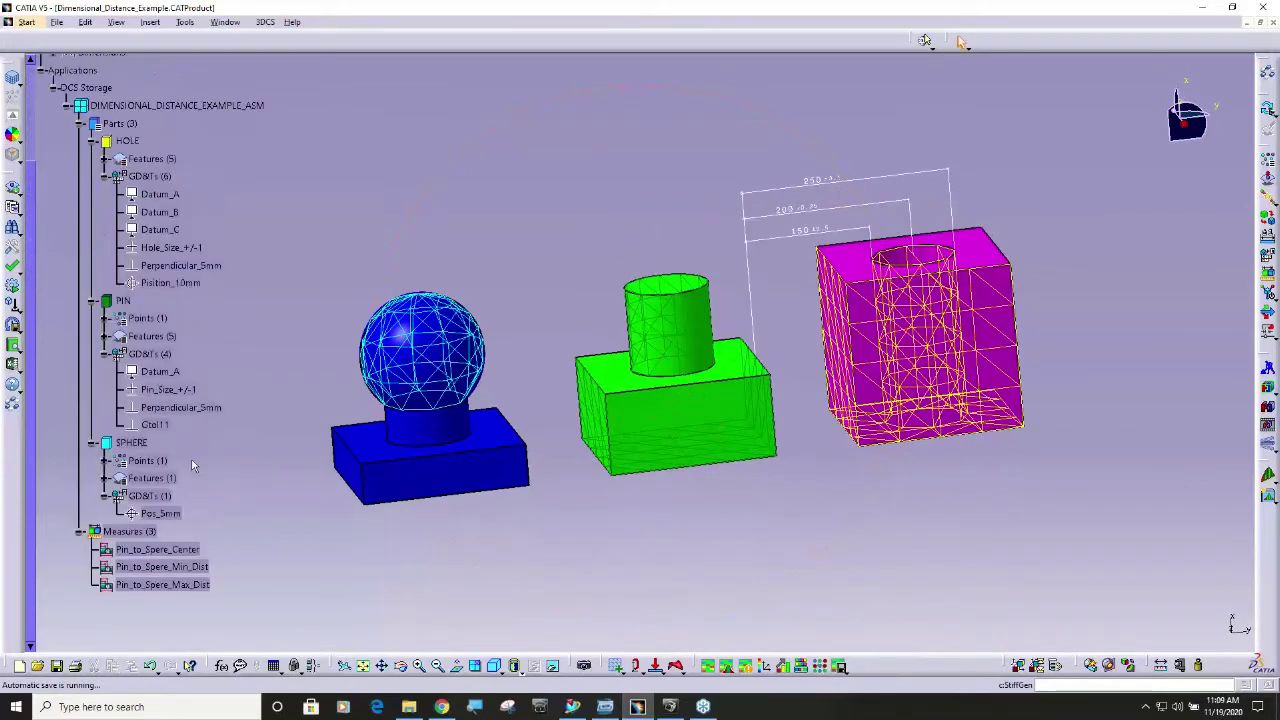
scroll(229, 441, "up", 3)
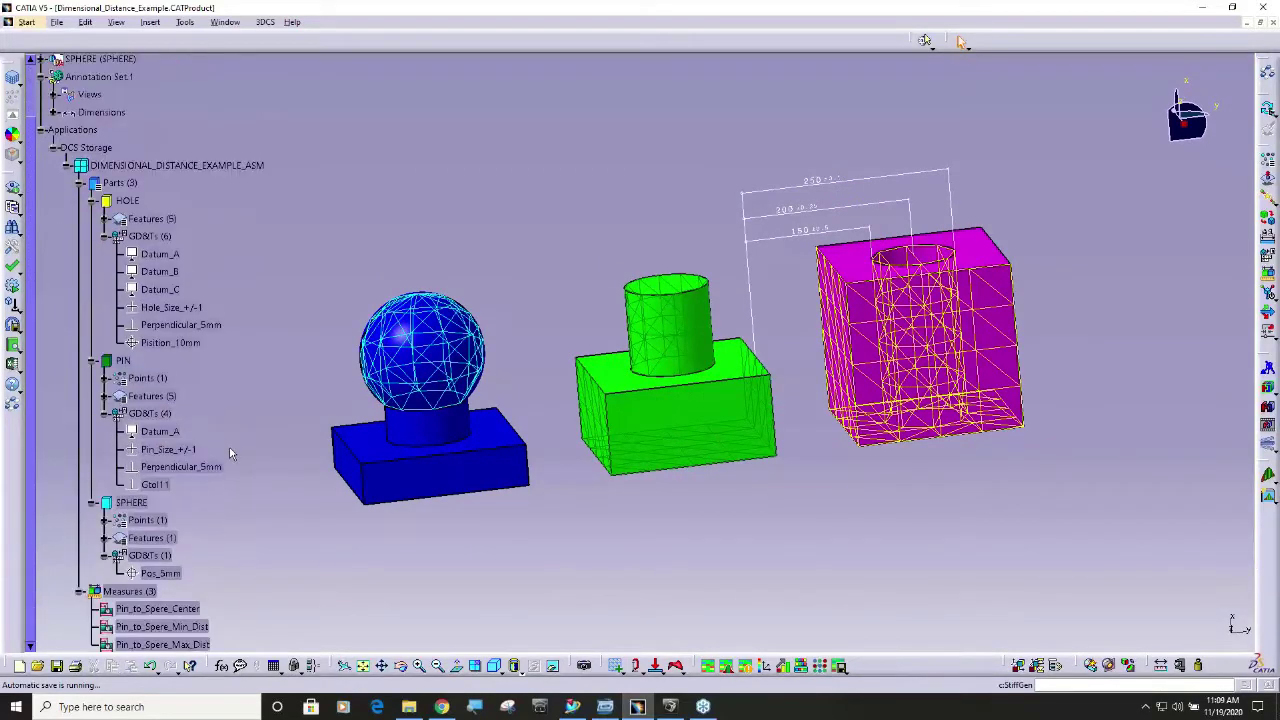
Run Deviate to view the assembly's variation across simulated builds, and close it
scroll(229, 453, "down", 3)
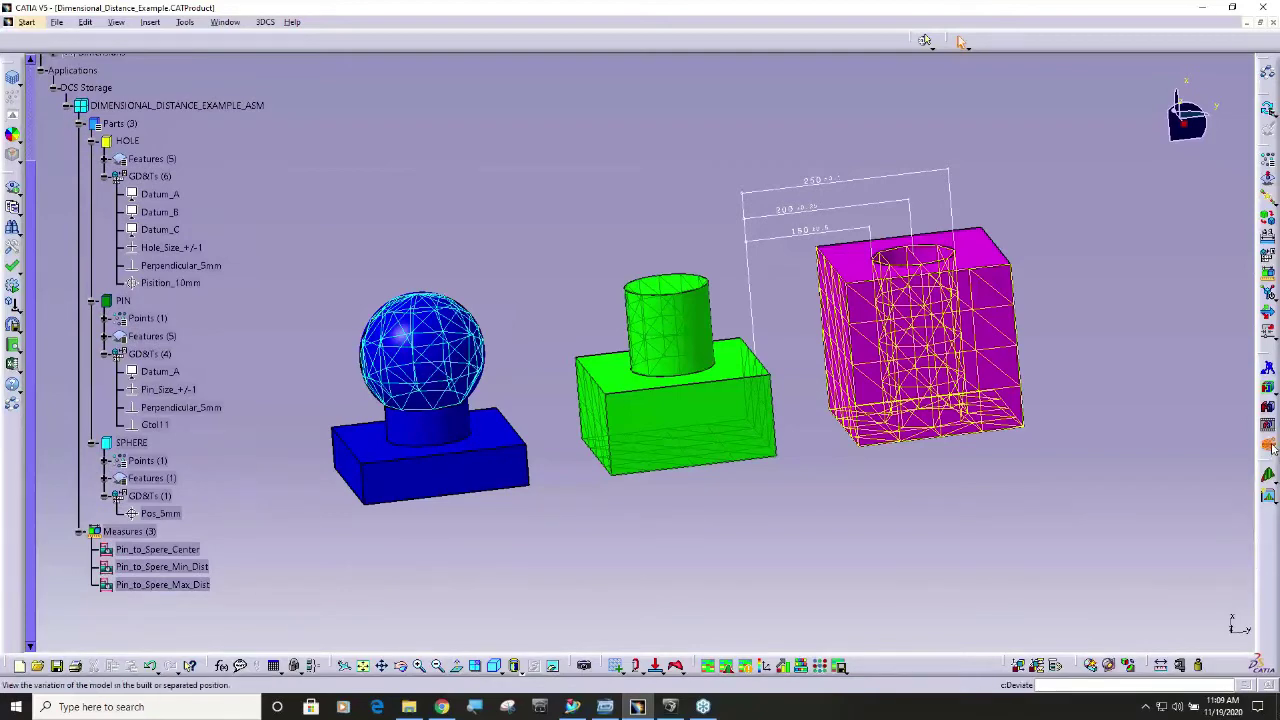
left_click(1268, 450)
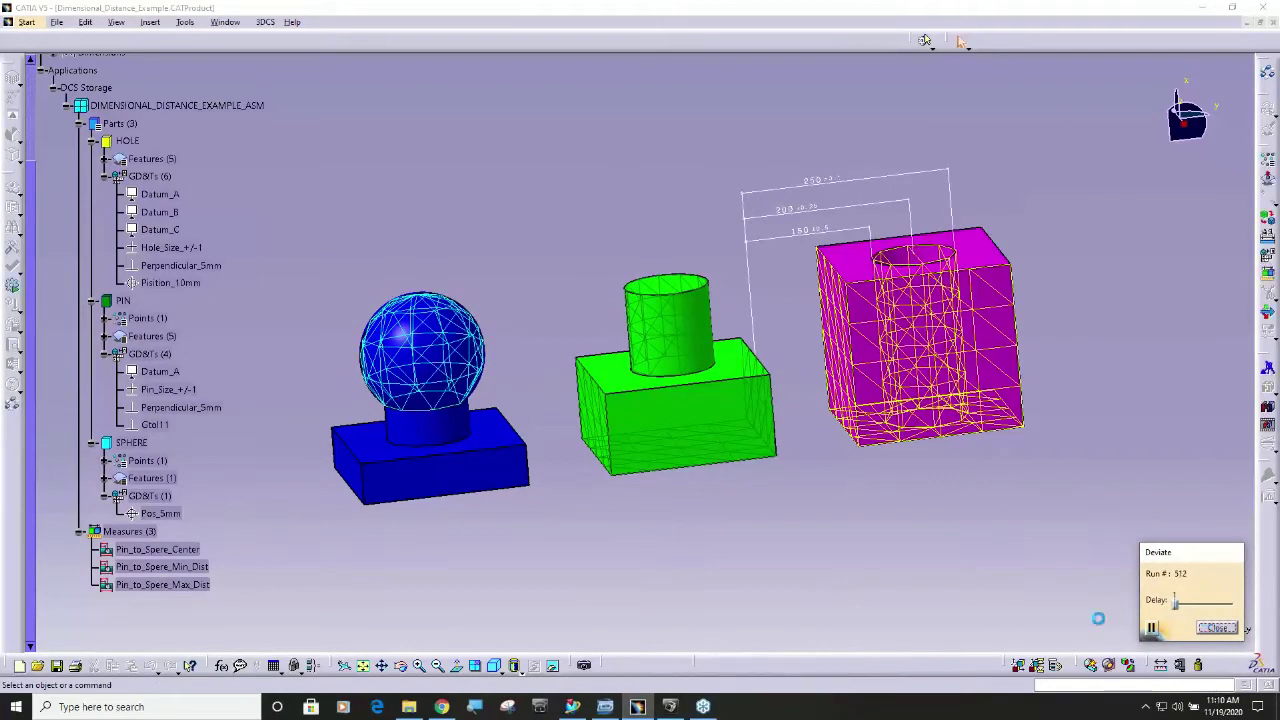
left_click(1217, 628)
Highlight the Pin_to_Spere_Center, Pin_to_Spere_Min_Dist and Pin_to_Spere_Max_Dist measures in turn to see what each one connects
scroll(165, 495, "down", 3)
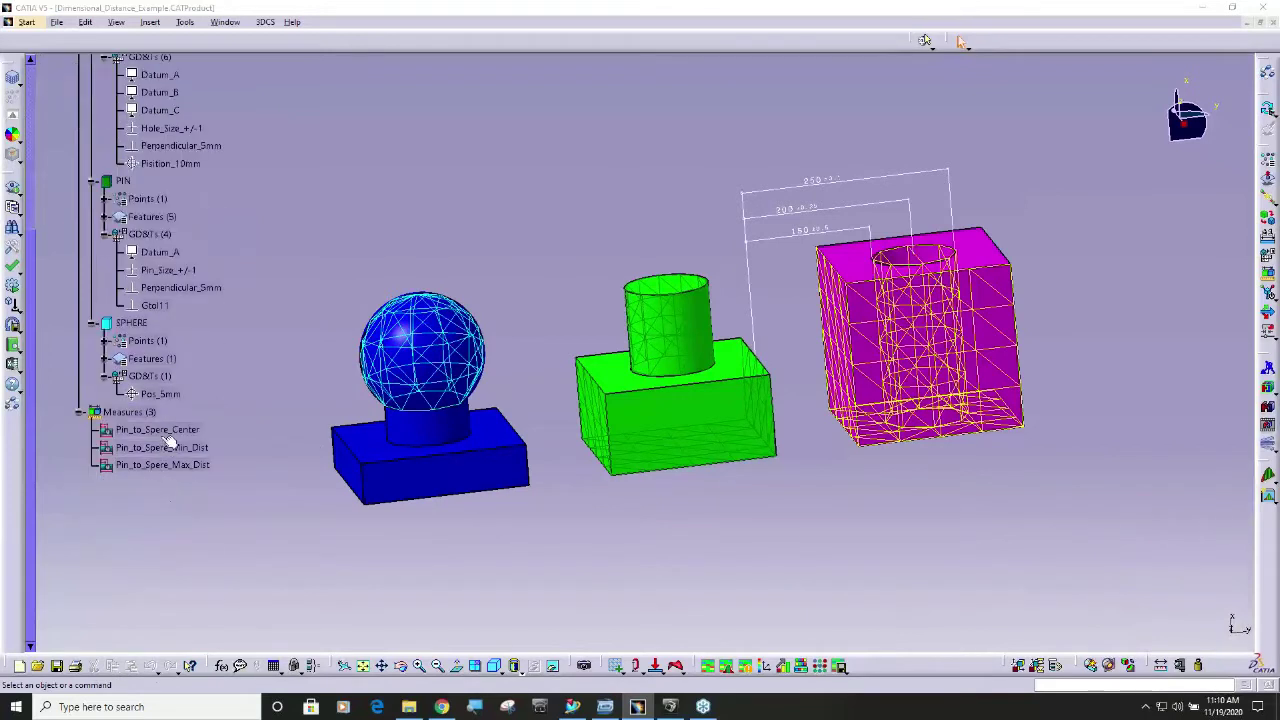
left_click(164, 431)
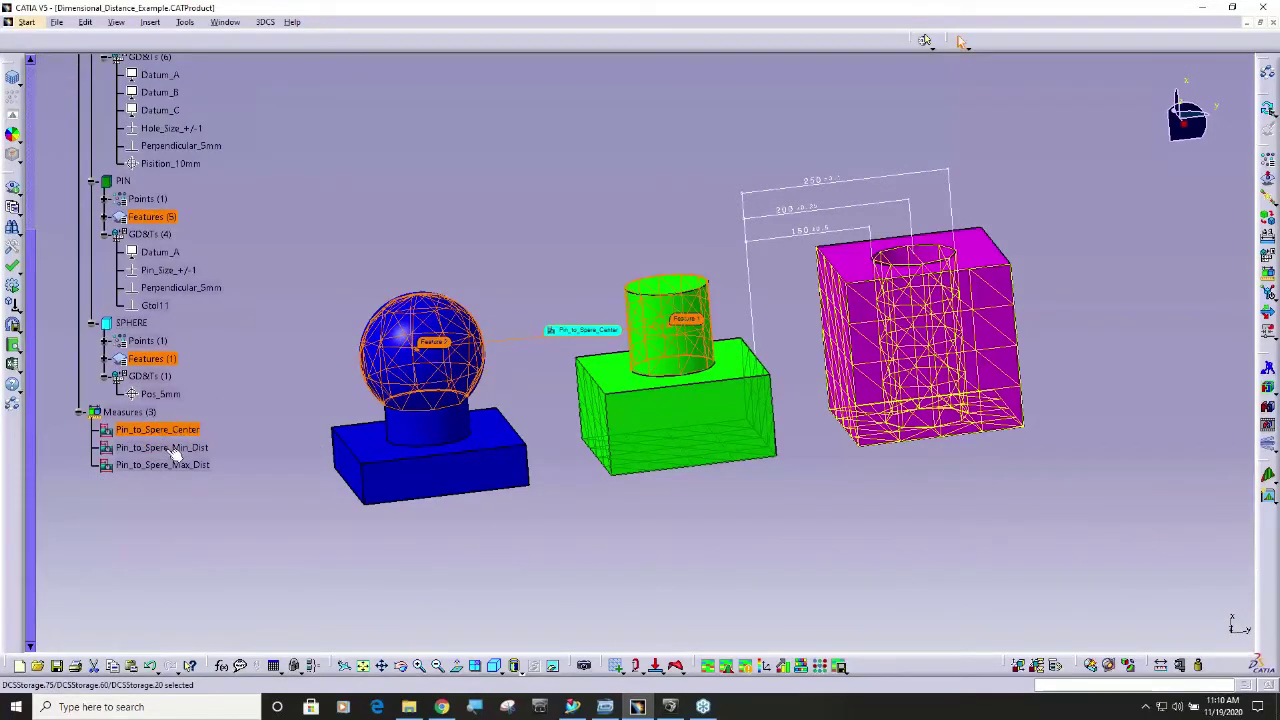
left_click(170, 448)
left_click(176, 466)
Run the Monte Carlo and contributor analysis with 5000 total runs, overwriting the existing result files
left_click(1267, 388)
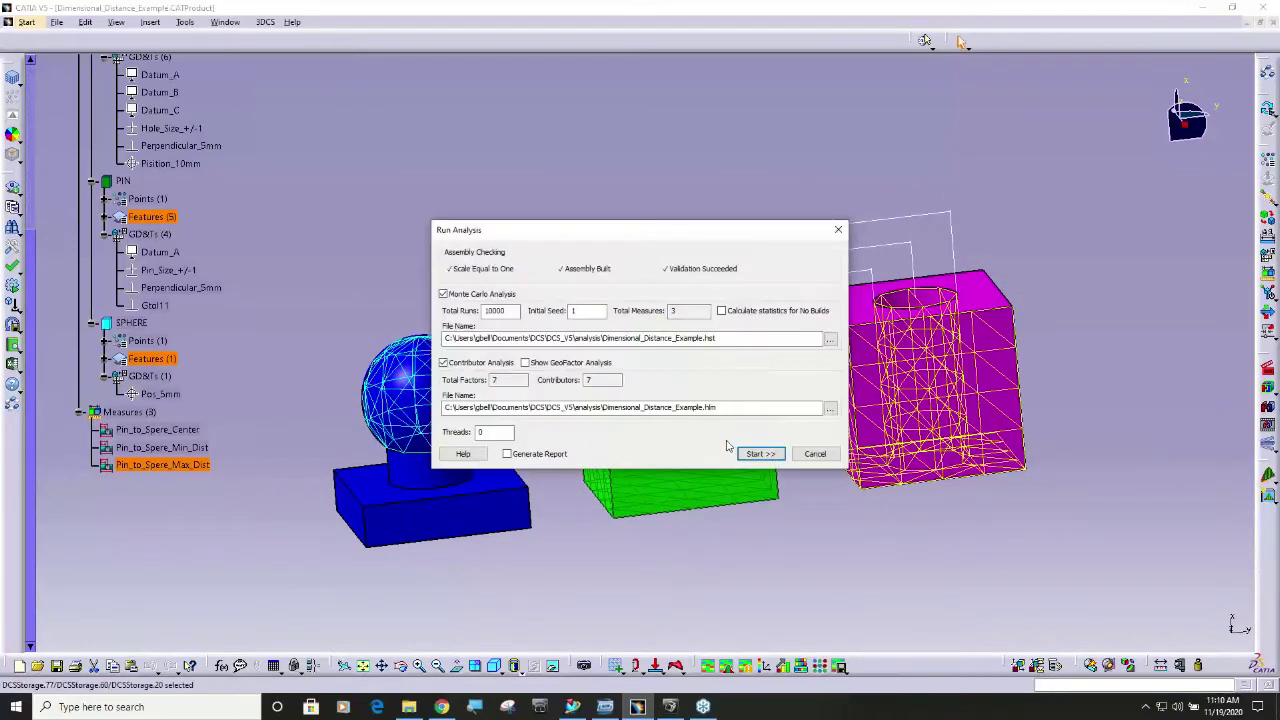
double_click(495, 310)
type("5000")
left_click(760, 453)
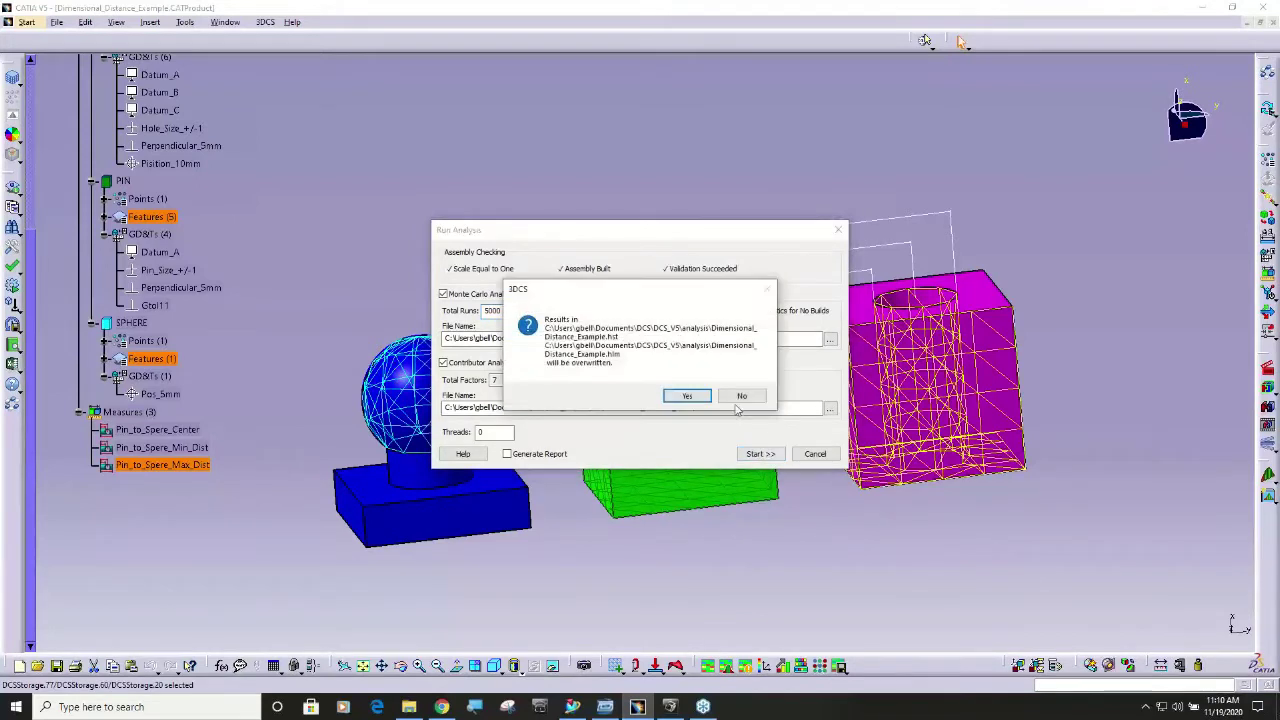
left_click(687, 396)
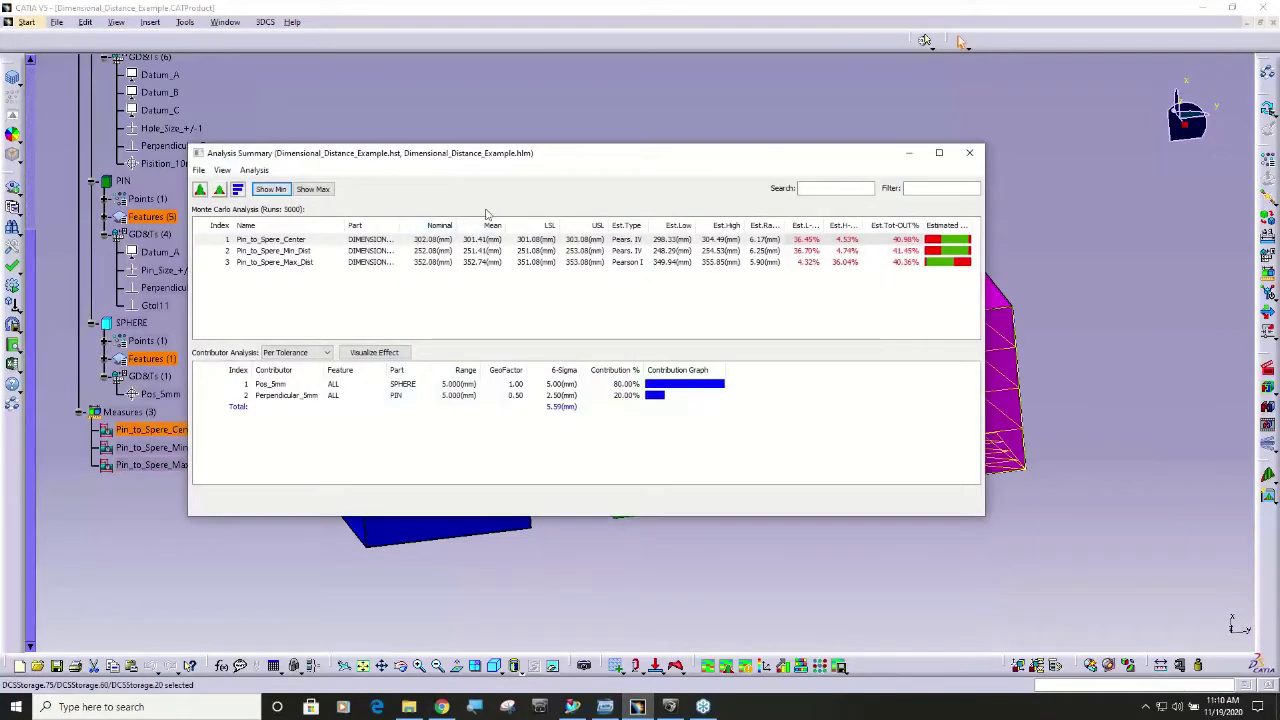
Compare the Pin_to_Spere_Center results and contributors in the Analysis Summary with the sphere and pin in the model
left_click_drag(568, 163, 1006, 155)
middle_click_drag(495, 357, 527, 298)
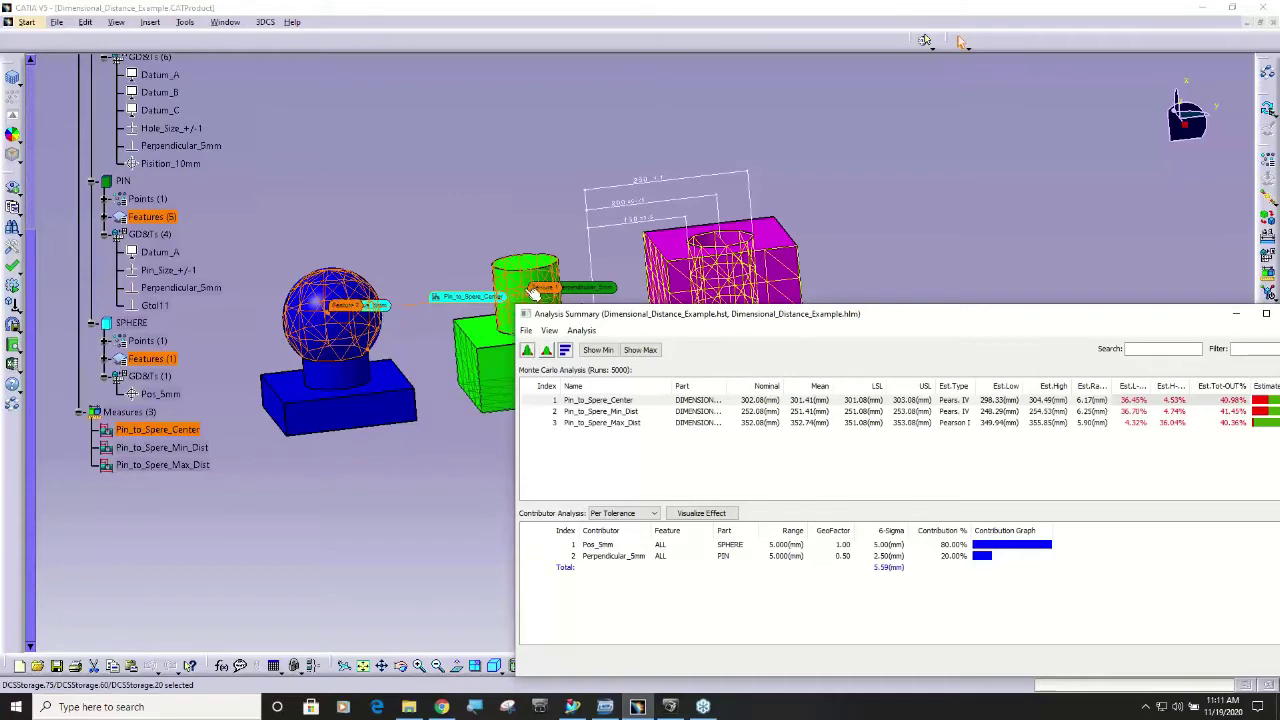
left_click_drag(755, 320, 600, 200)
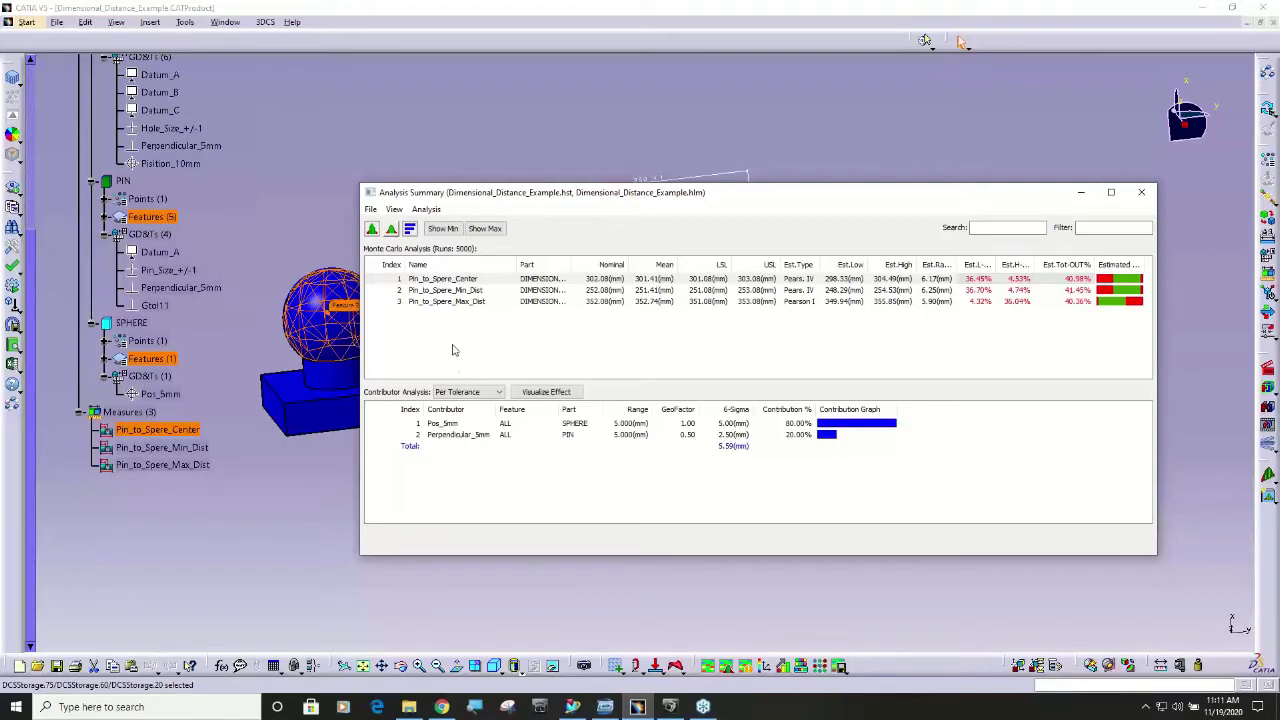
Review the contributors of Pin_to_Spere_Min_Dist and Pin_to_Spere_Max_Dist against the model, and close the Analysis Summary
left_click(471, 290)
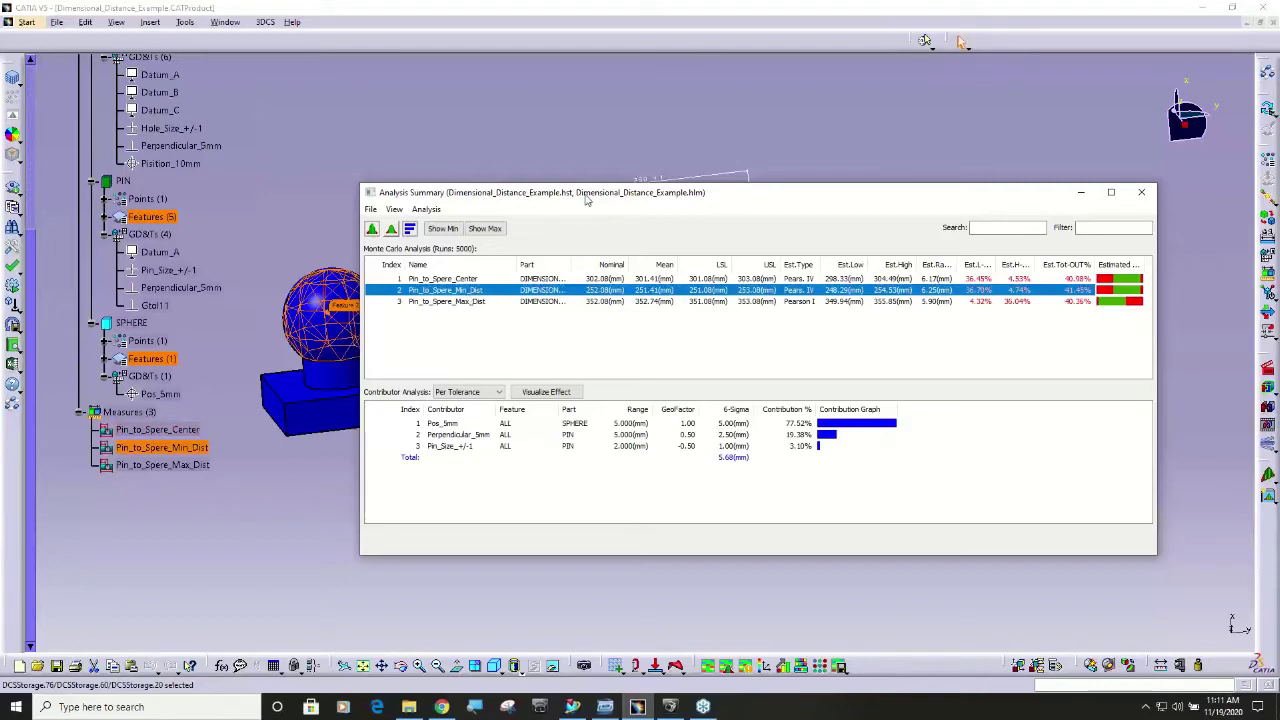
left_click_drag(587, 200, 847, 180)
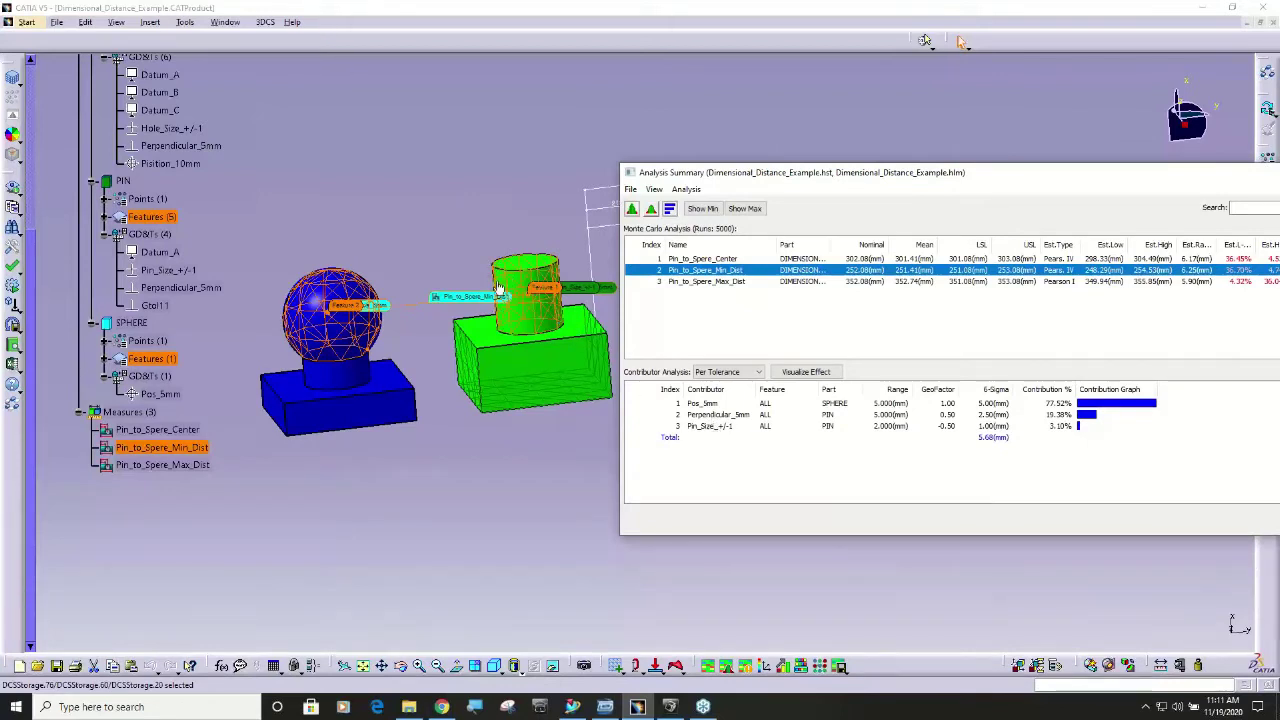
left_click(686, 283)
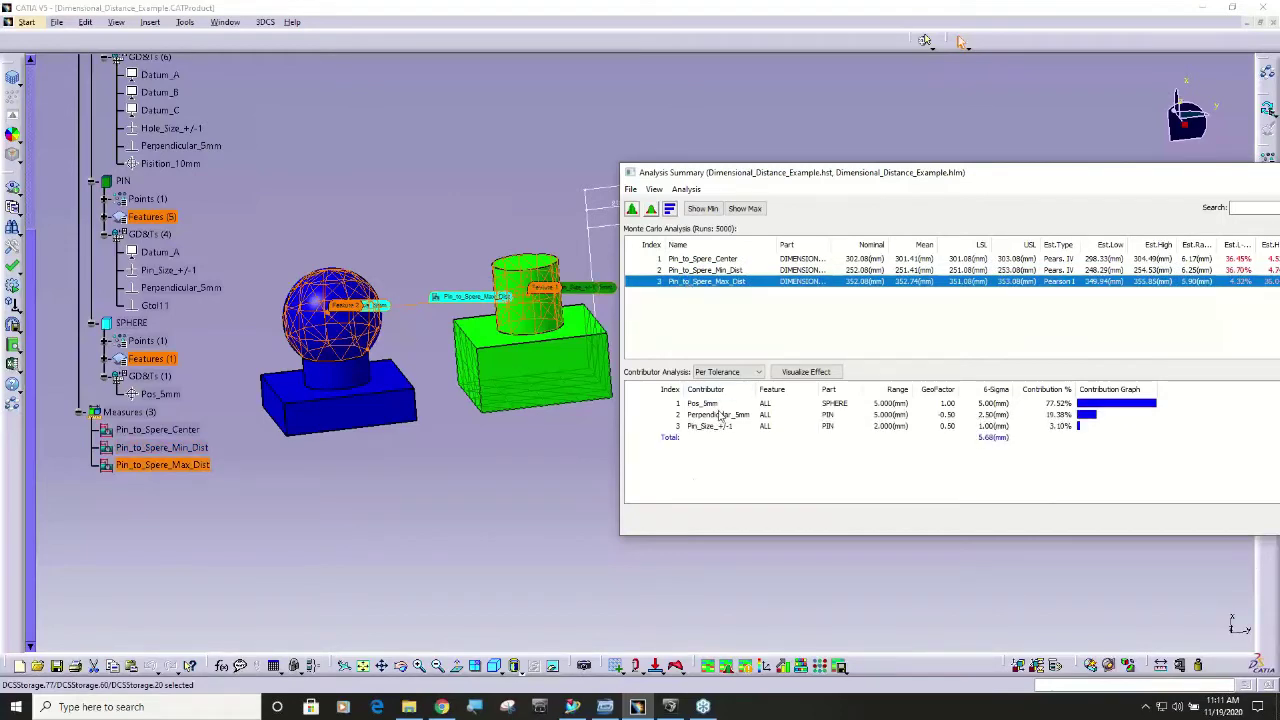
left_click_drag(1030, 185, 619, 208)
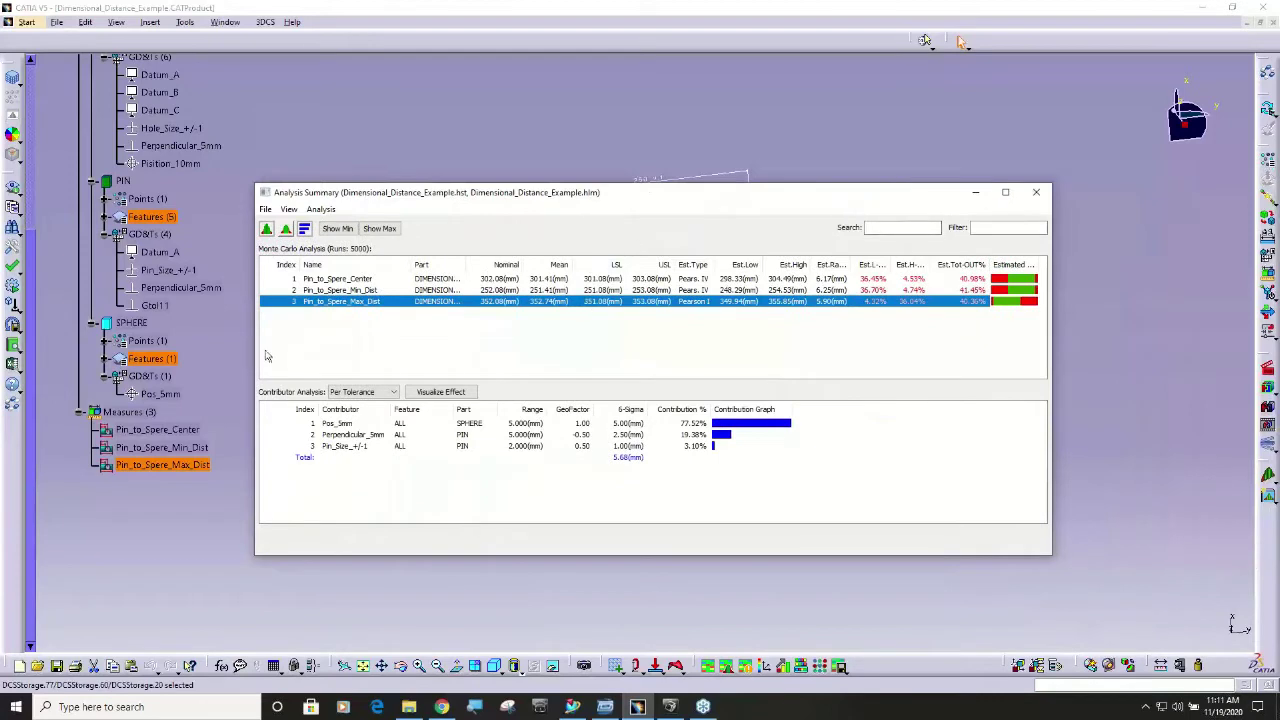
left_click(1036, 192)
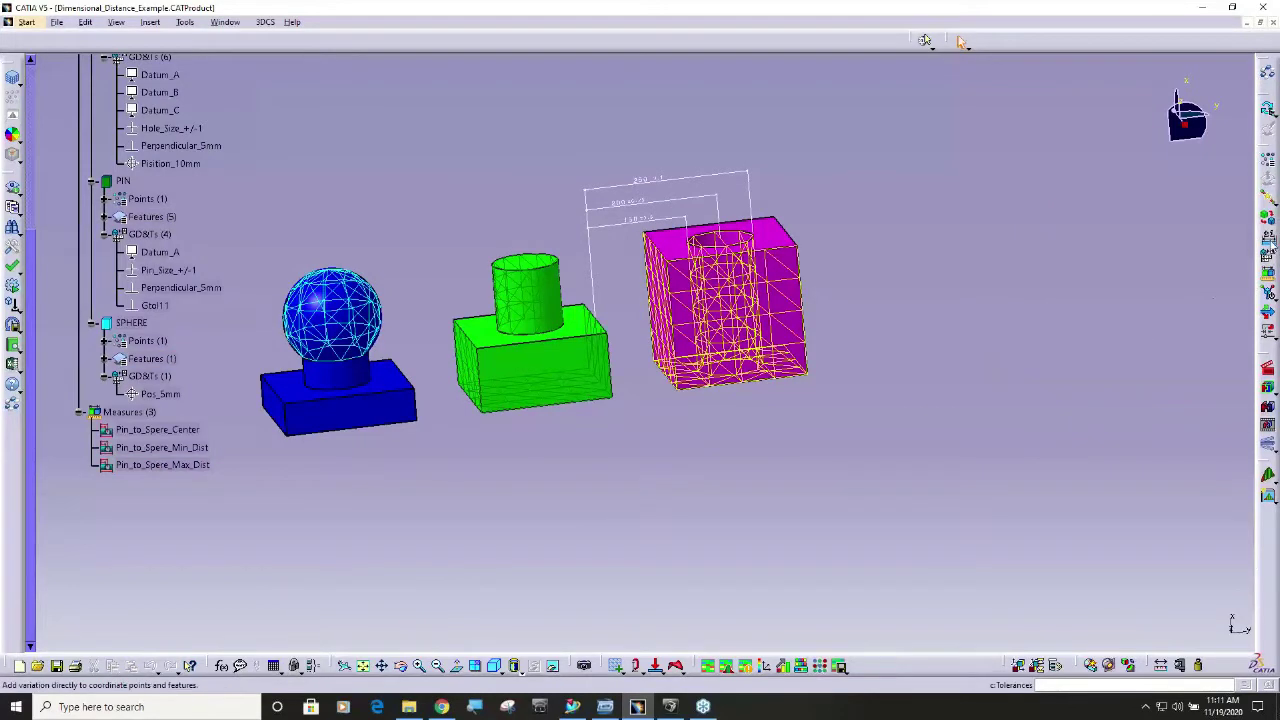
Add a new Dimensional Distance measure to DIMENSIONAL_DISTANCE_EXAMPLE_ASM, keeping its dialog clear of the geometry
left_click(1268, 275)
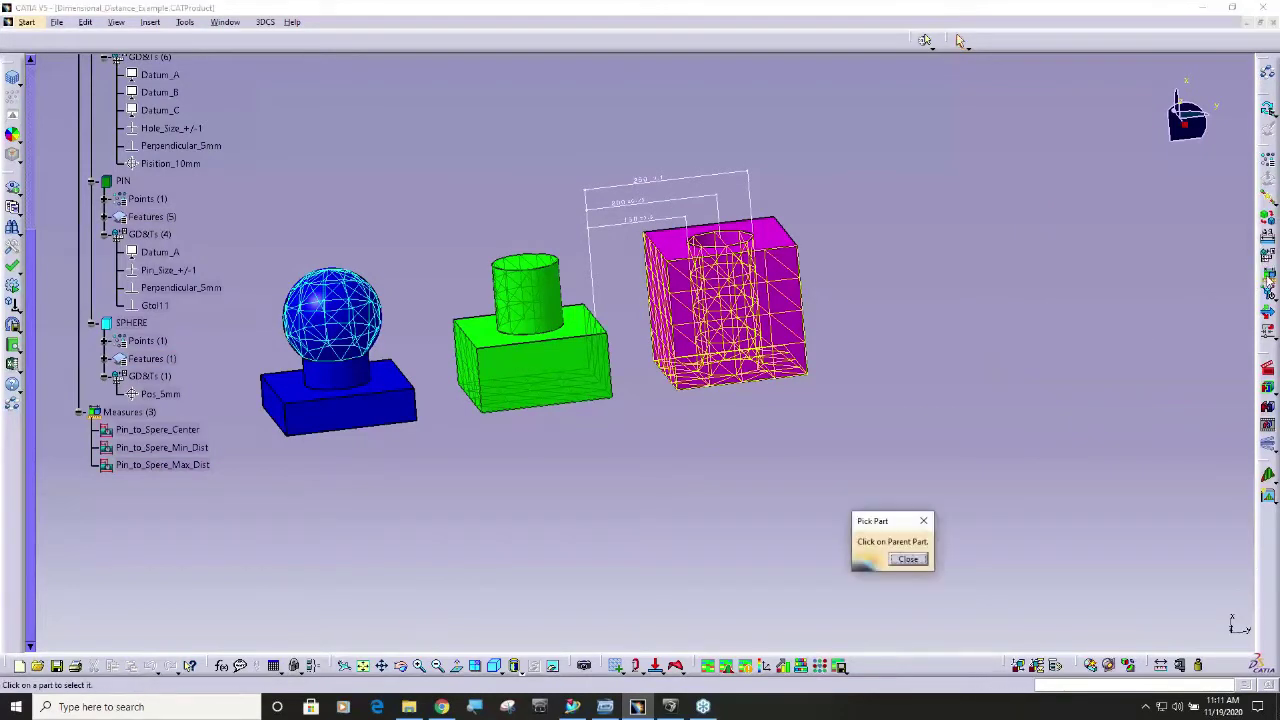
scroll(172, 350, "up", 5)
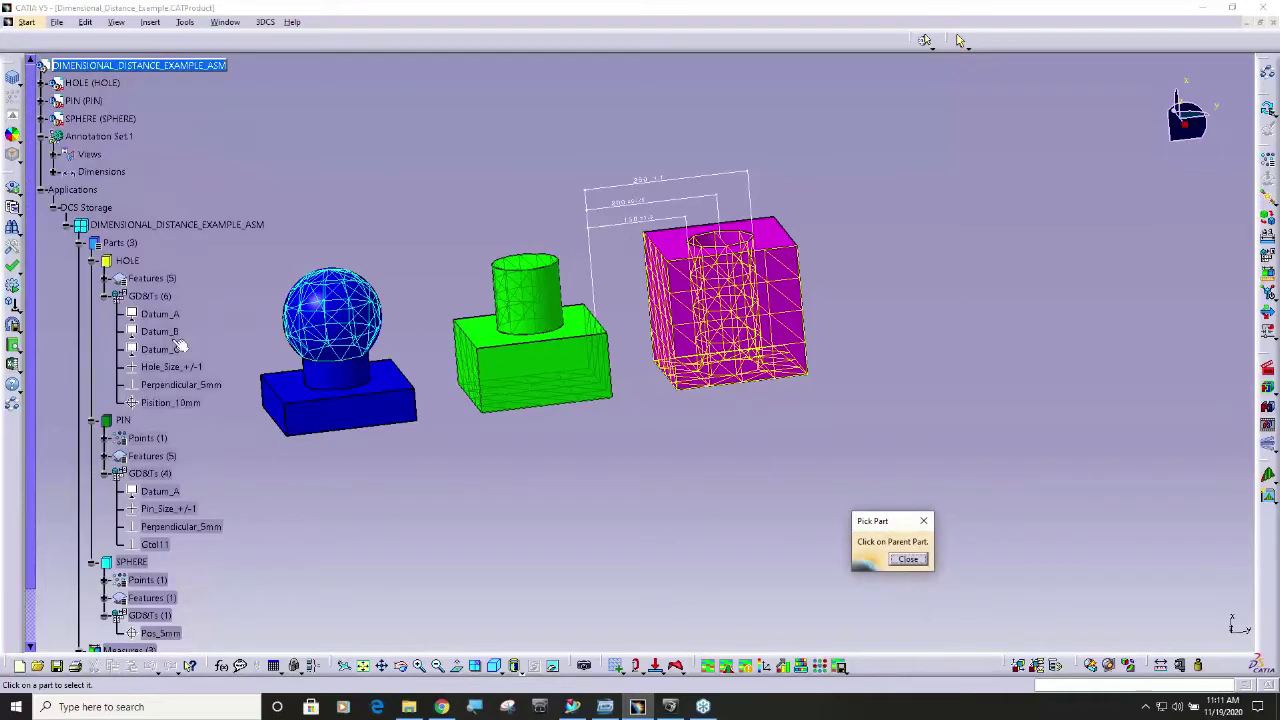
left_click(156, 227)
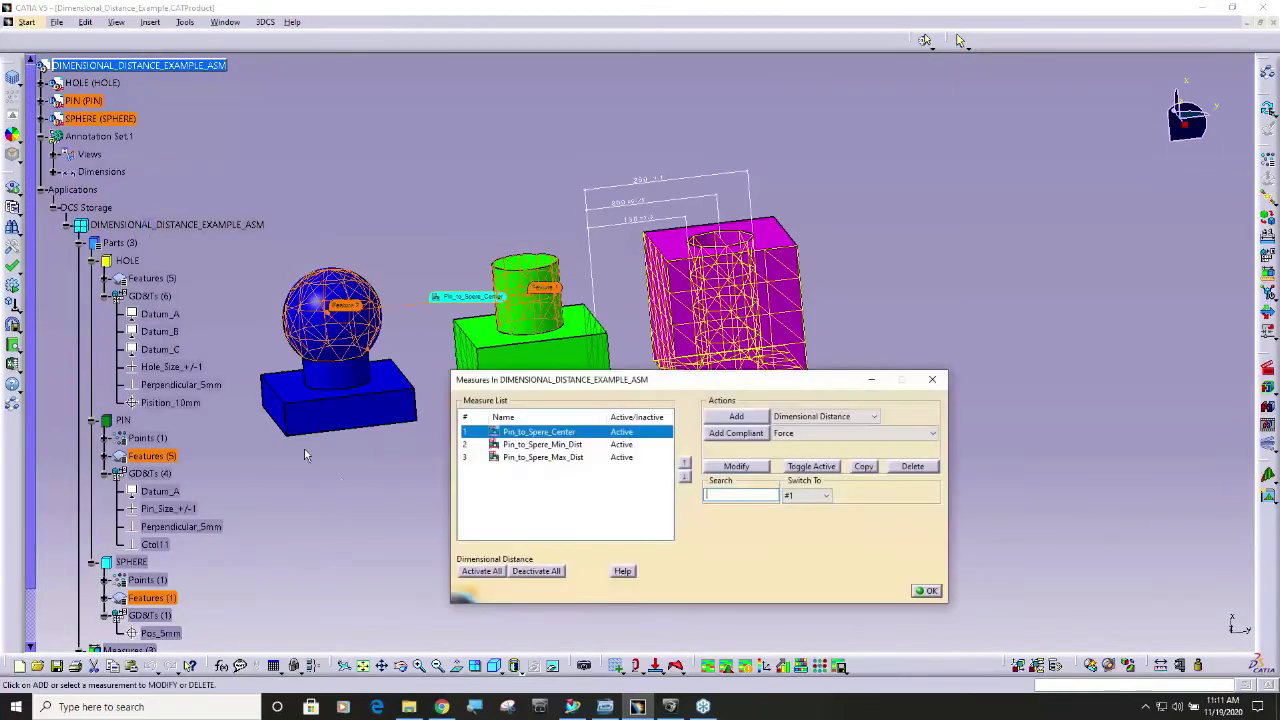
left_click(840, 416)
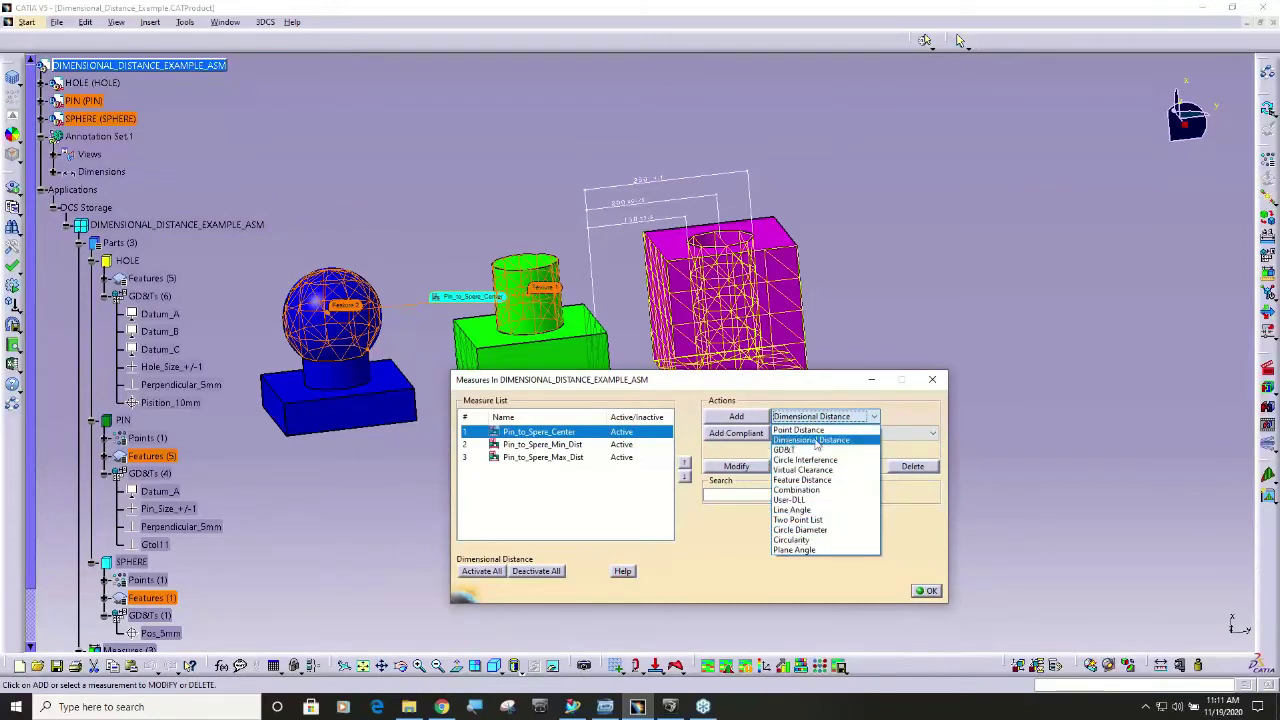
left_click(816, 441)
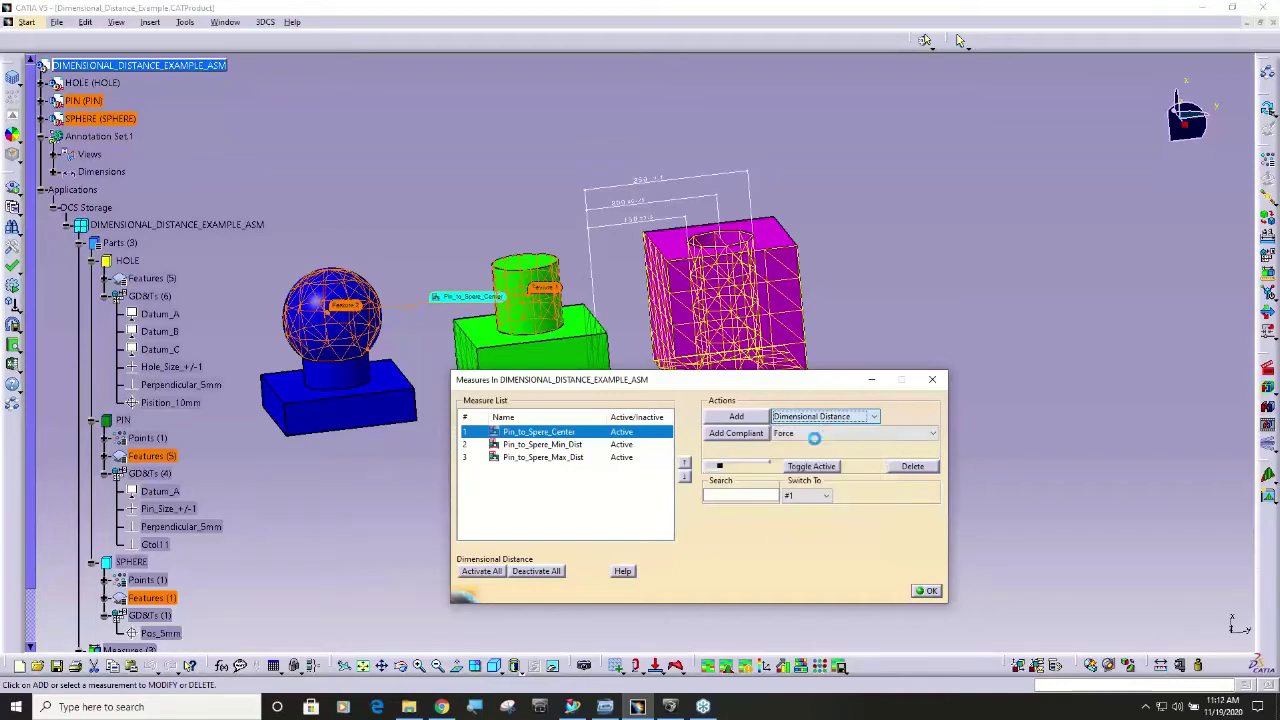
left_click(735, 415)
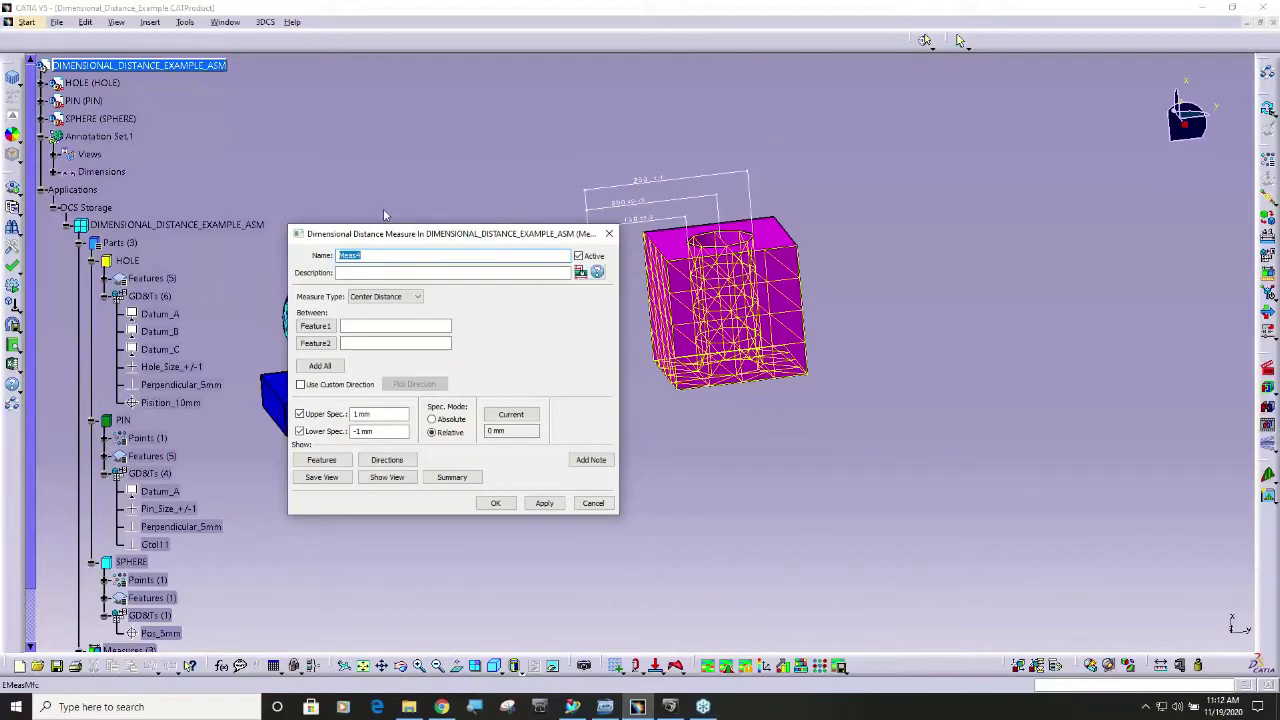
left_click_drag(384, 233, 175, 91)
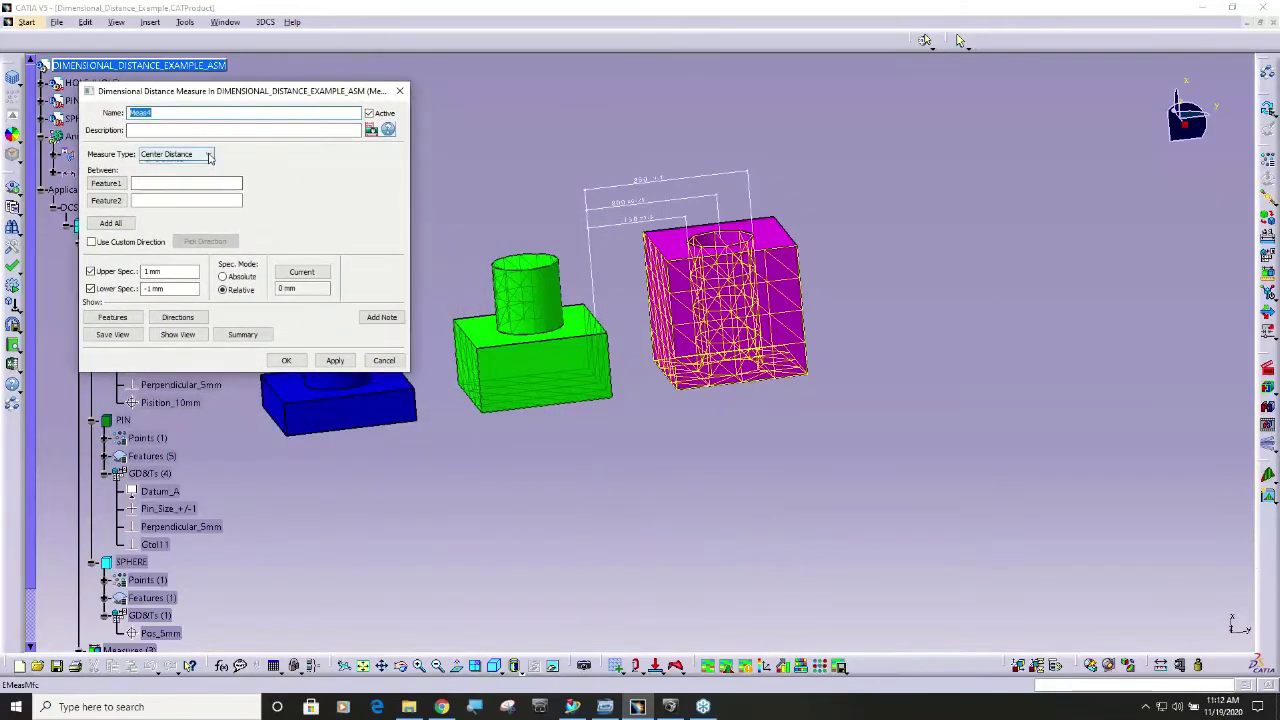
Switch to Creation mode and pick the hole's inner surface and the pin's cylindrical surface as the measure's two features
left_click(209, 157)
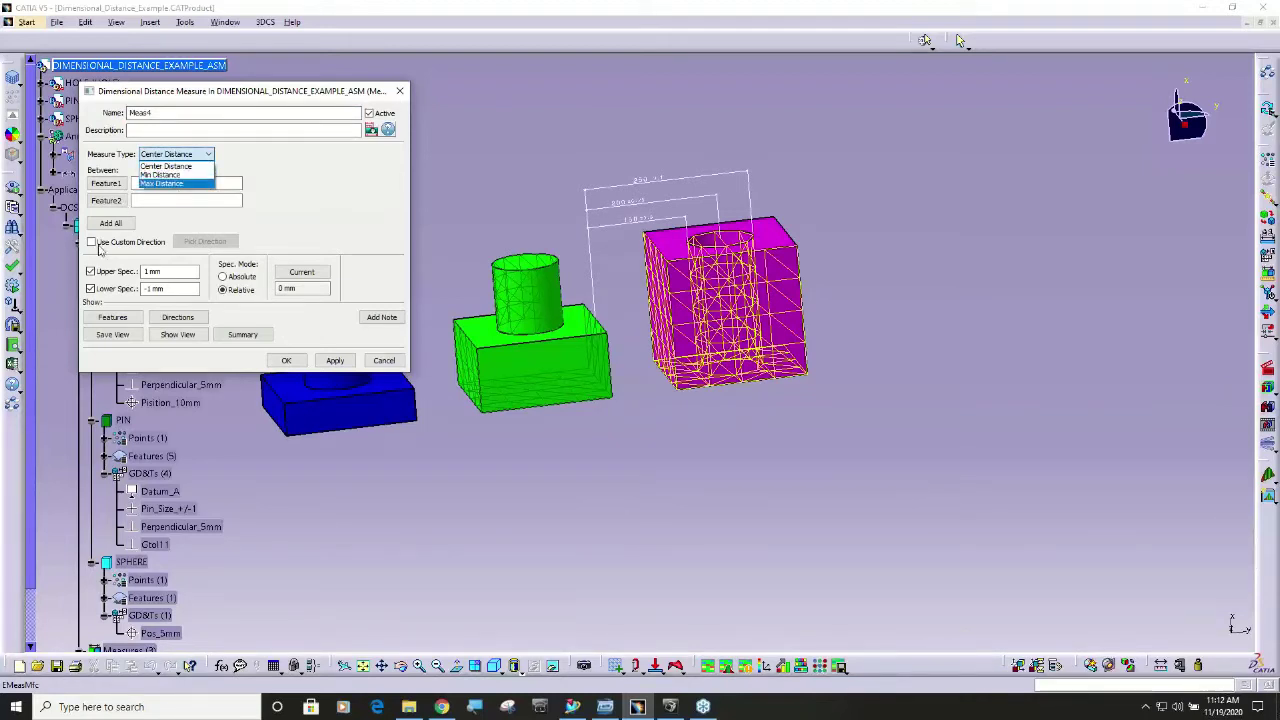
left_click(110, 224)
left_click(110, 224)
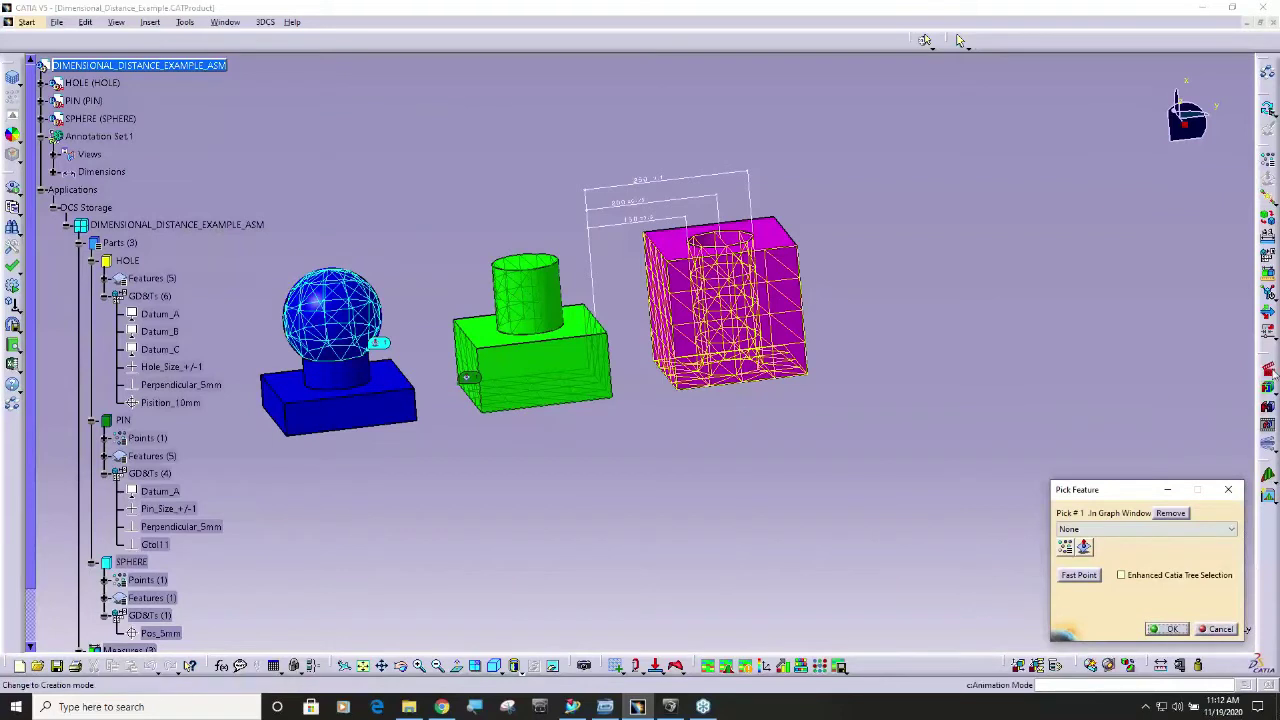
left_click(1000, 340)
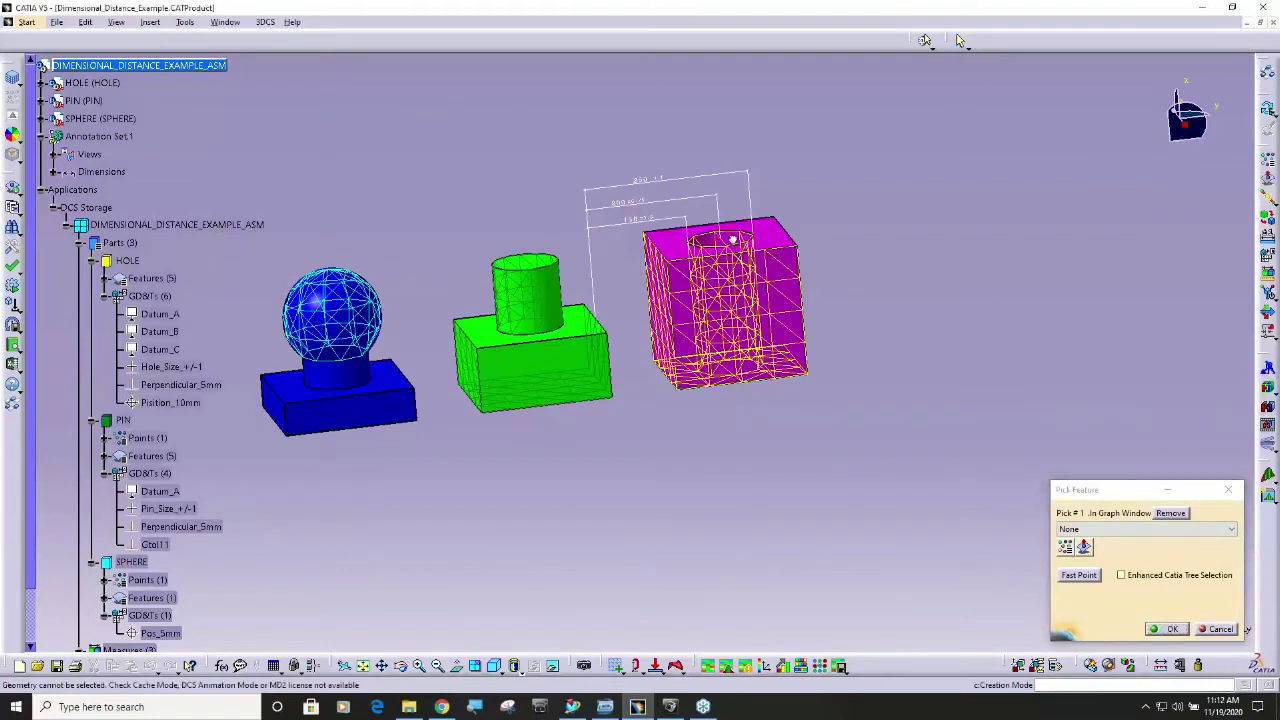
left_click(733, 240)
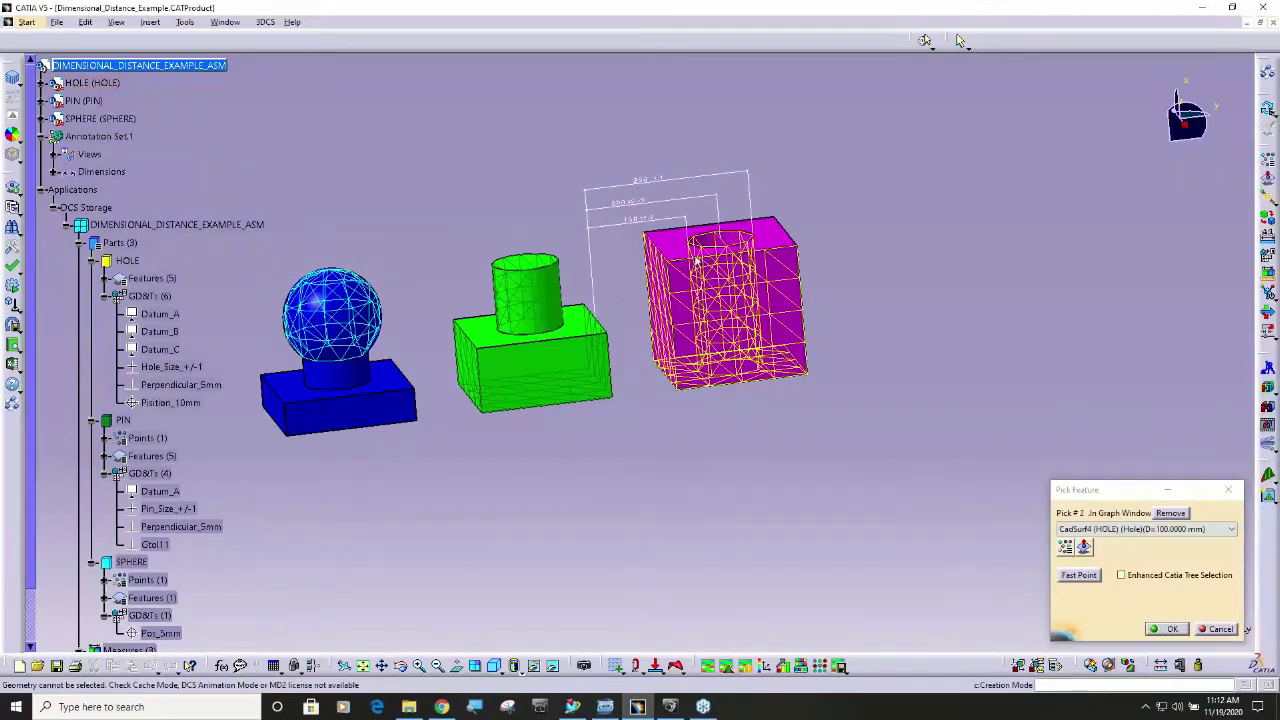
left_click(540, 293)
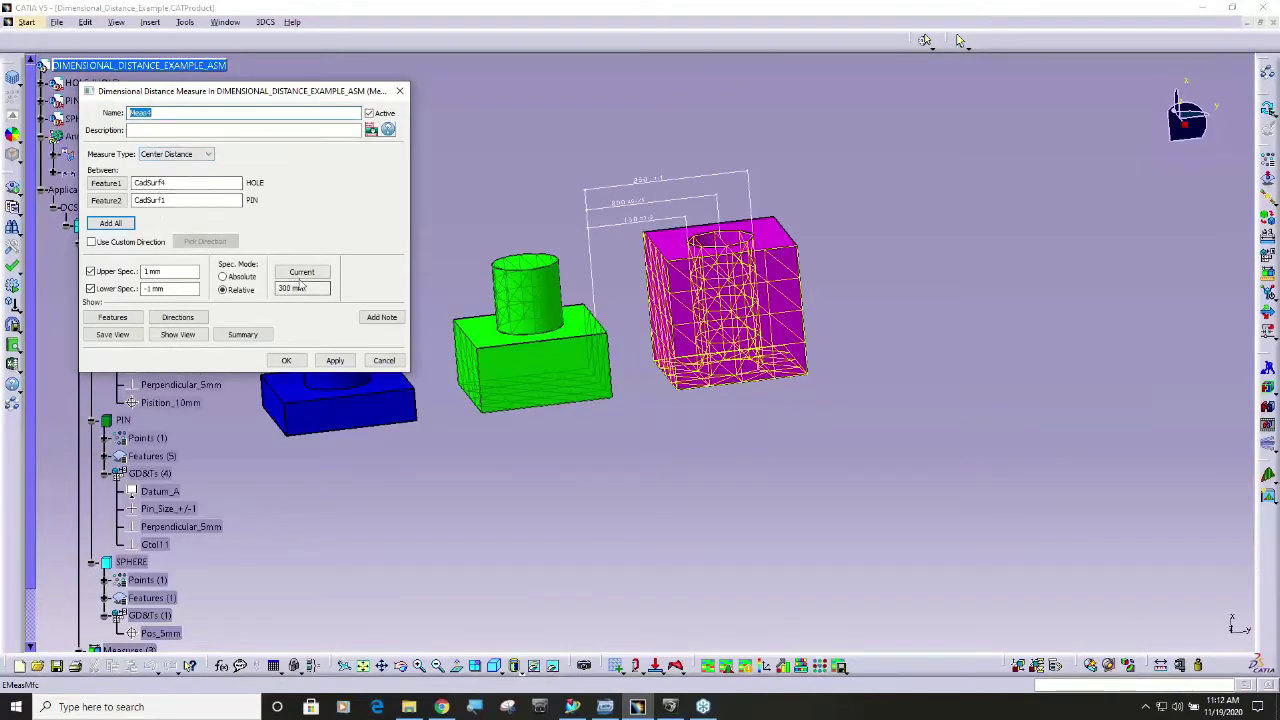
Try Min Distance as the measure type, and set it to Max Distance, recalculating the current value
left_click(200, 155)
left_click(195, 175)
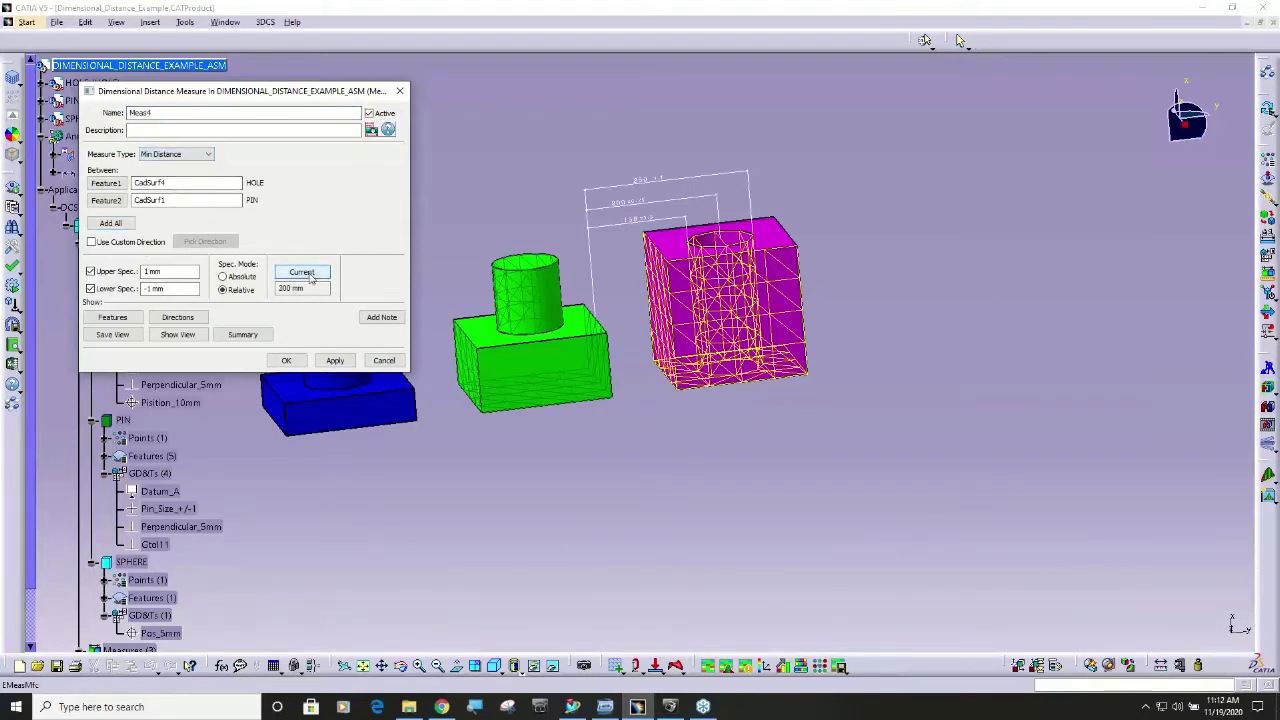
left_click(206, 154)
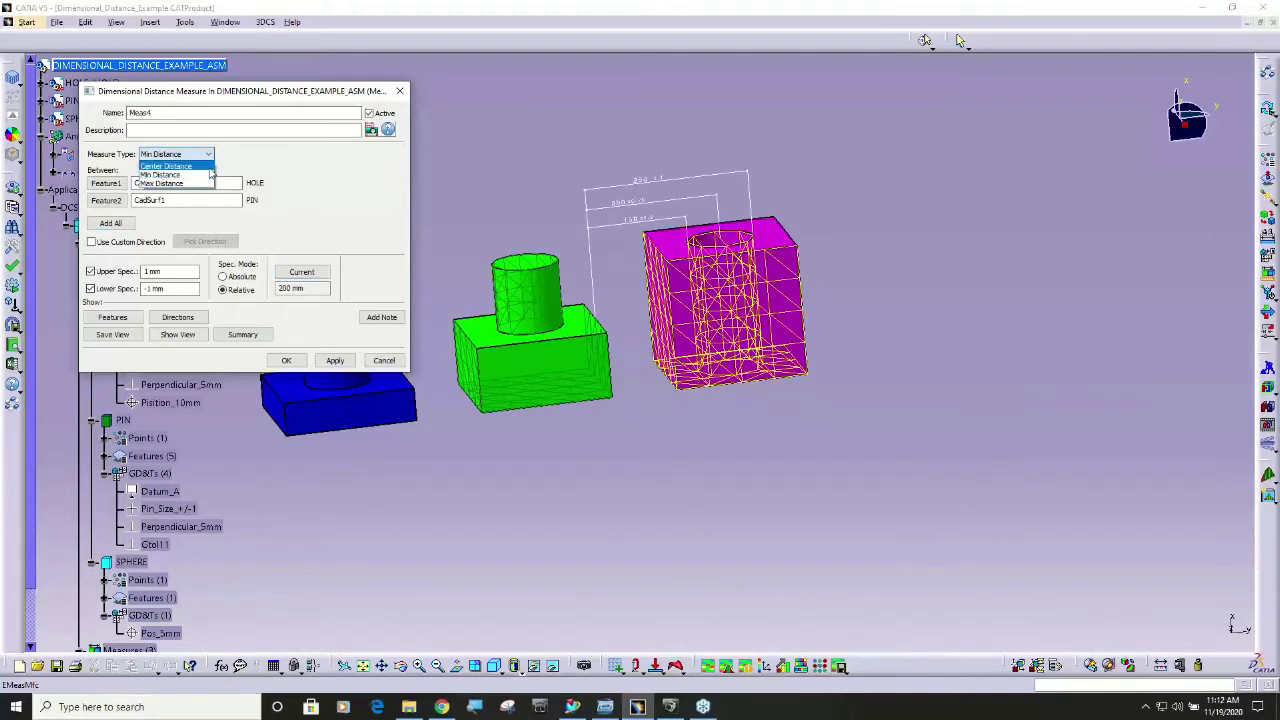
left_click(203, 184)
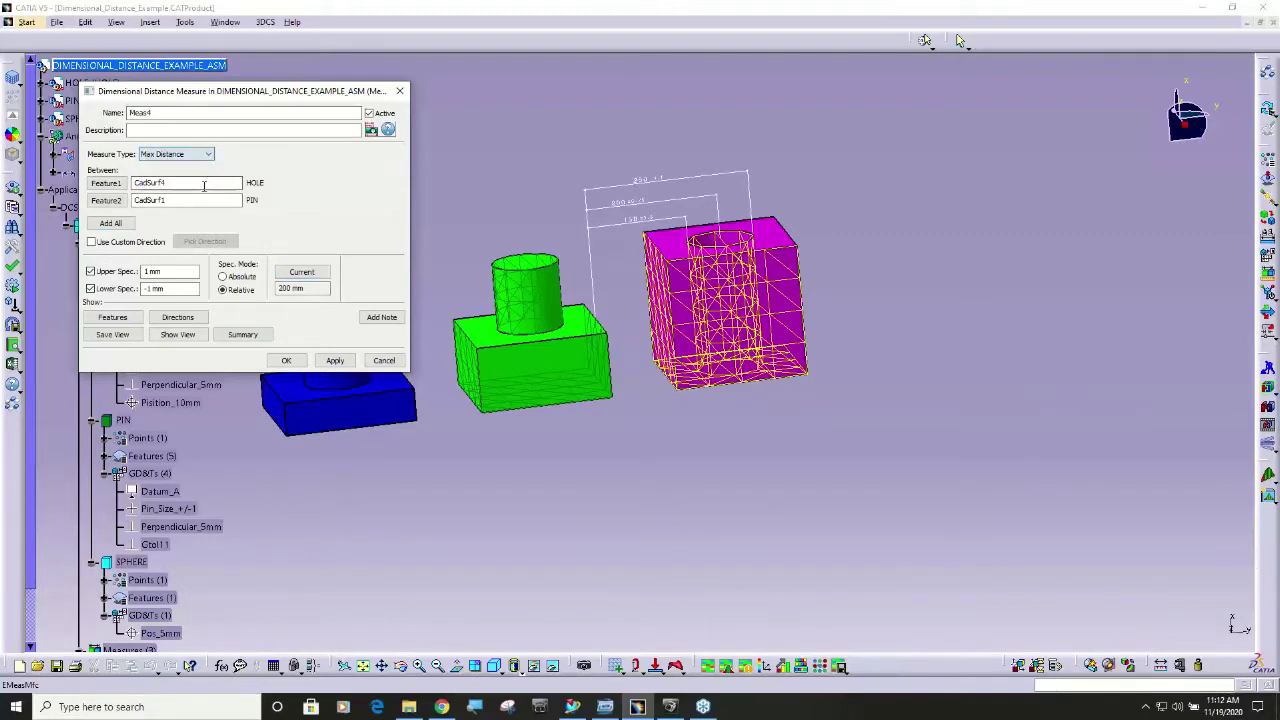
left_click(305, 276)
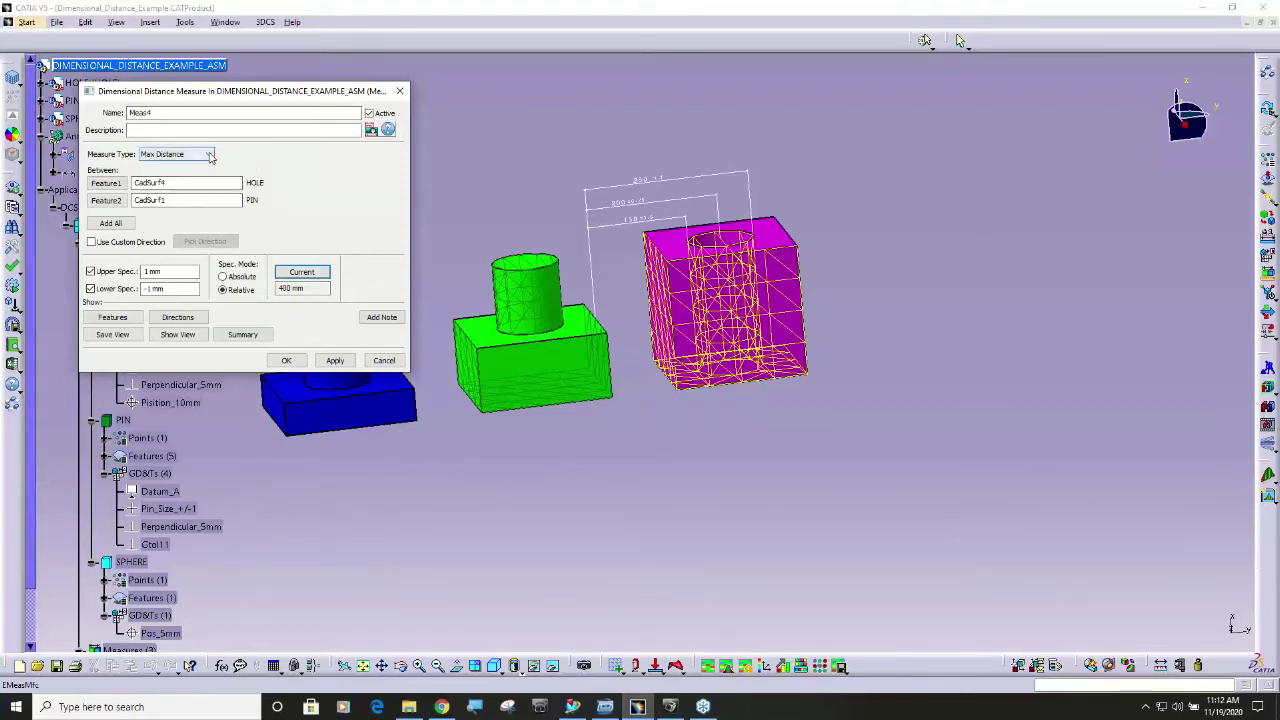
Set the new hole-to-pin measure's type to Min Distance, accept the measure and close the measure list
left_click(210, 155)
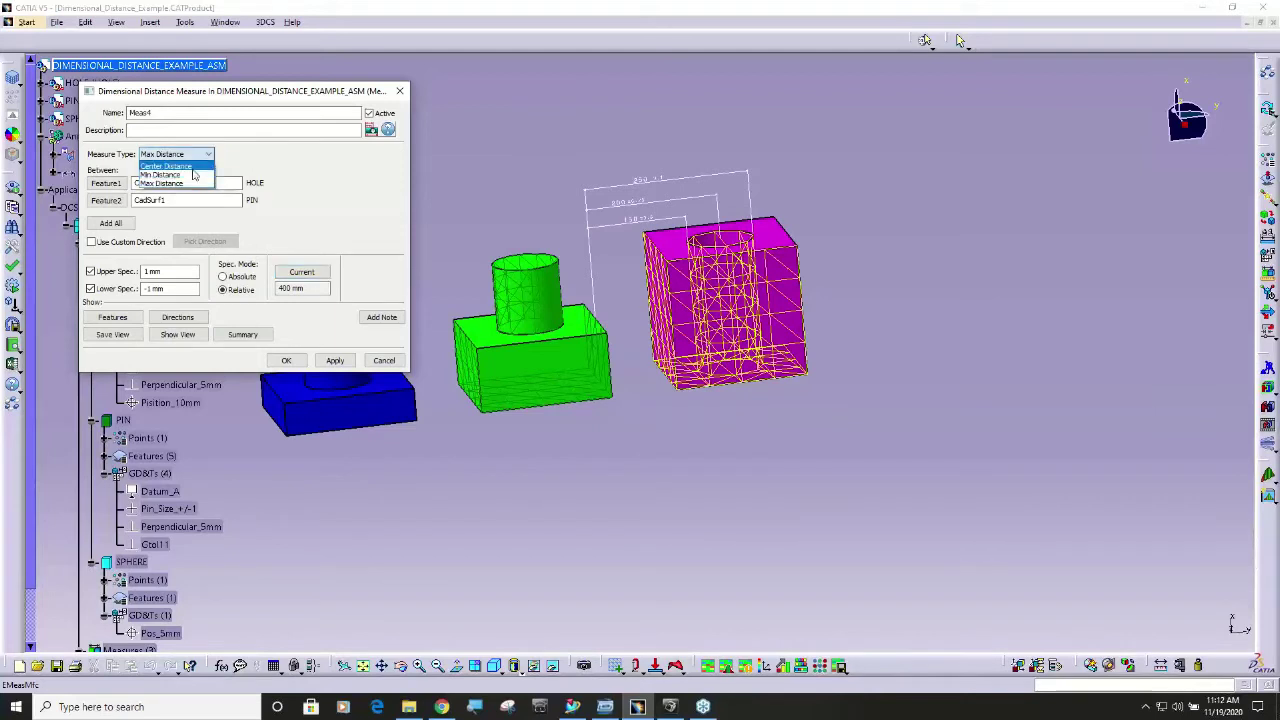
left_click(170, 175)
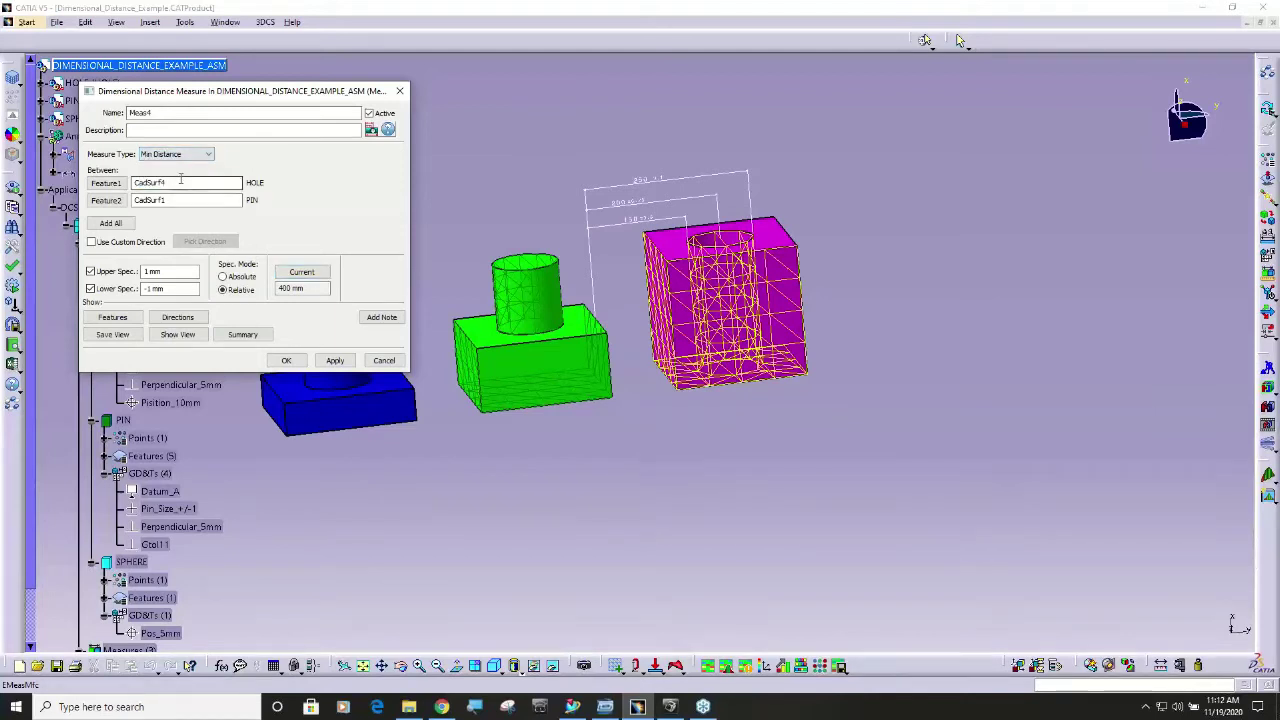
left_click(287, 361)
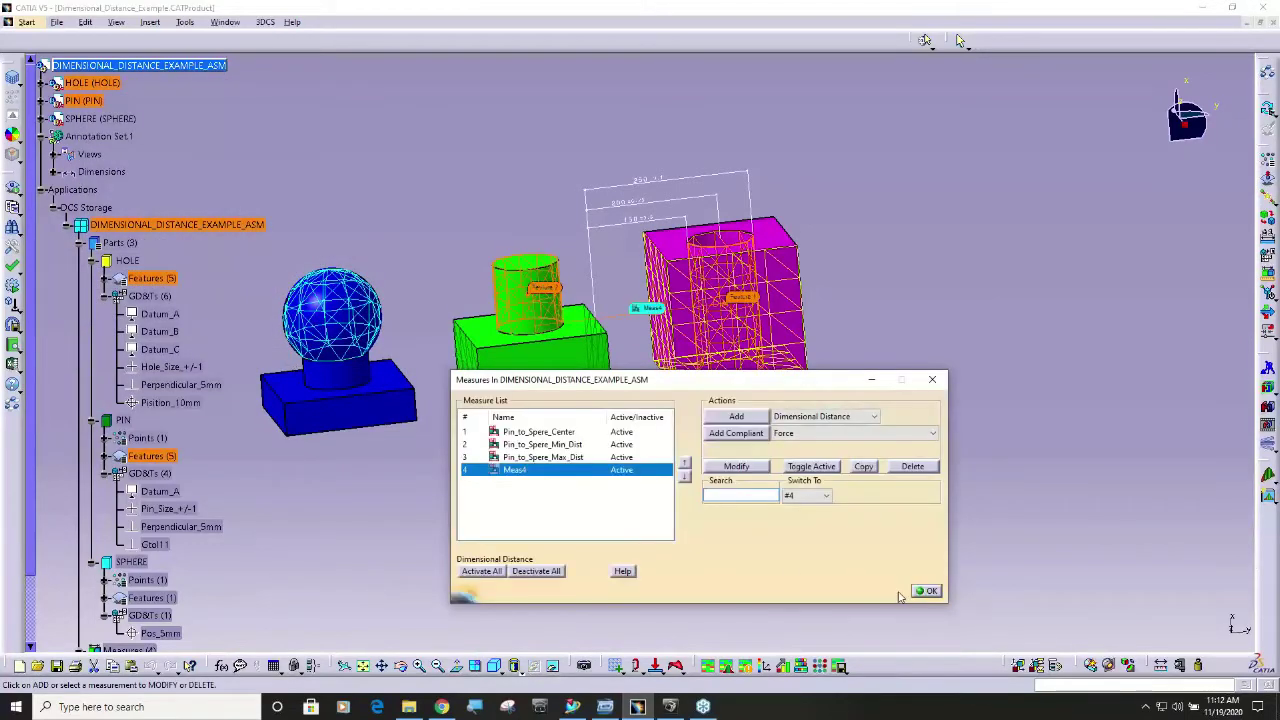
left_click(927, 592)
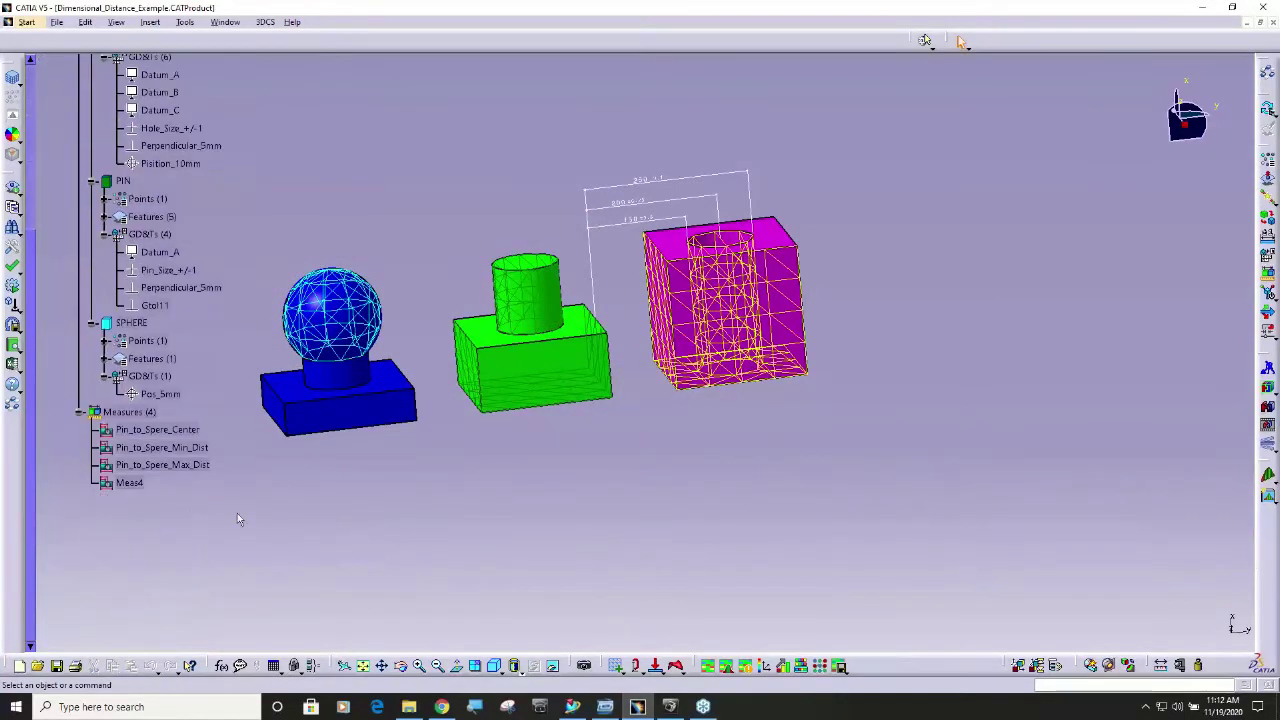
Highlight Meas4 on the model and run the Monte Carlo and contributor analysis with 5000 runs, overwriting the previous result files
left_click(132, 485)
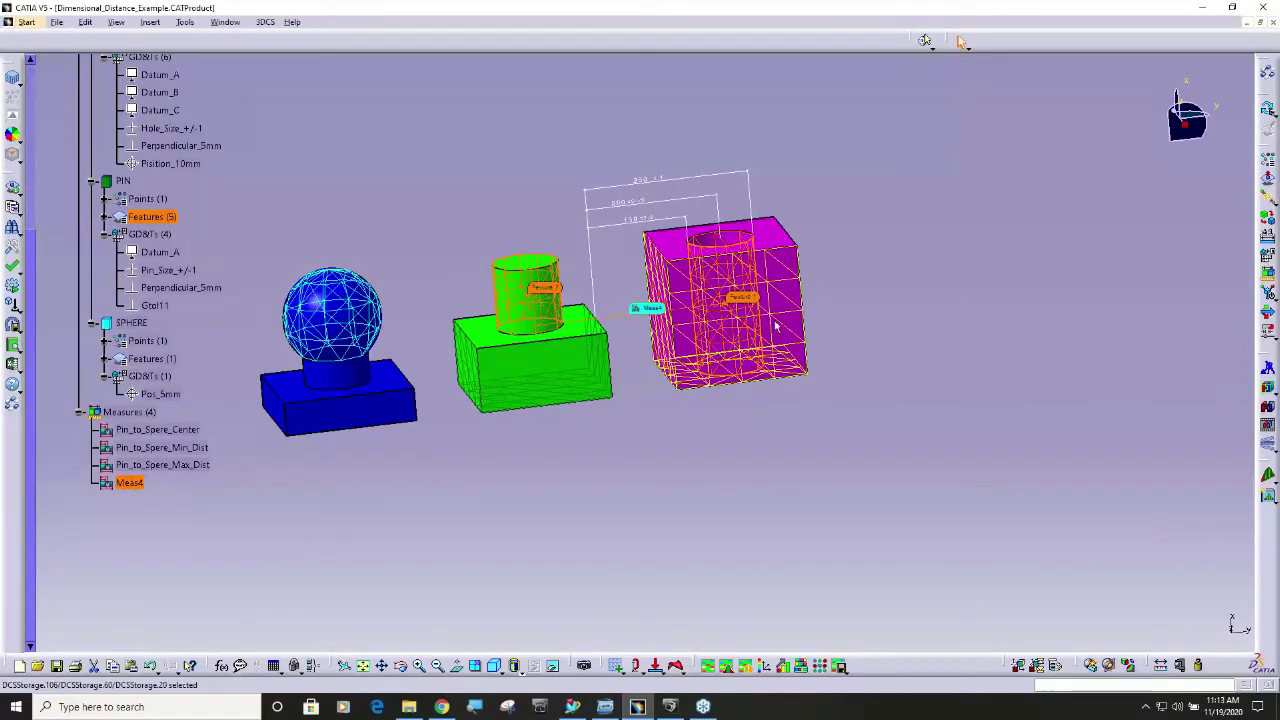
left_click(1267, 476)
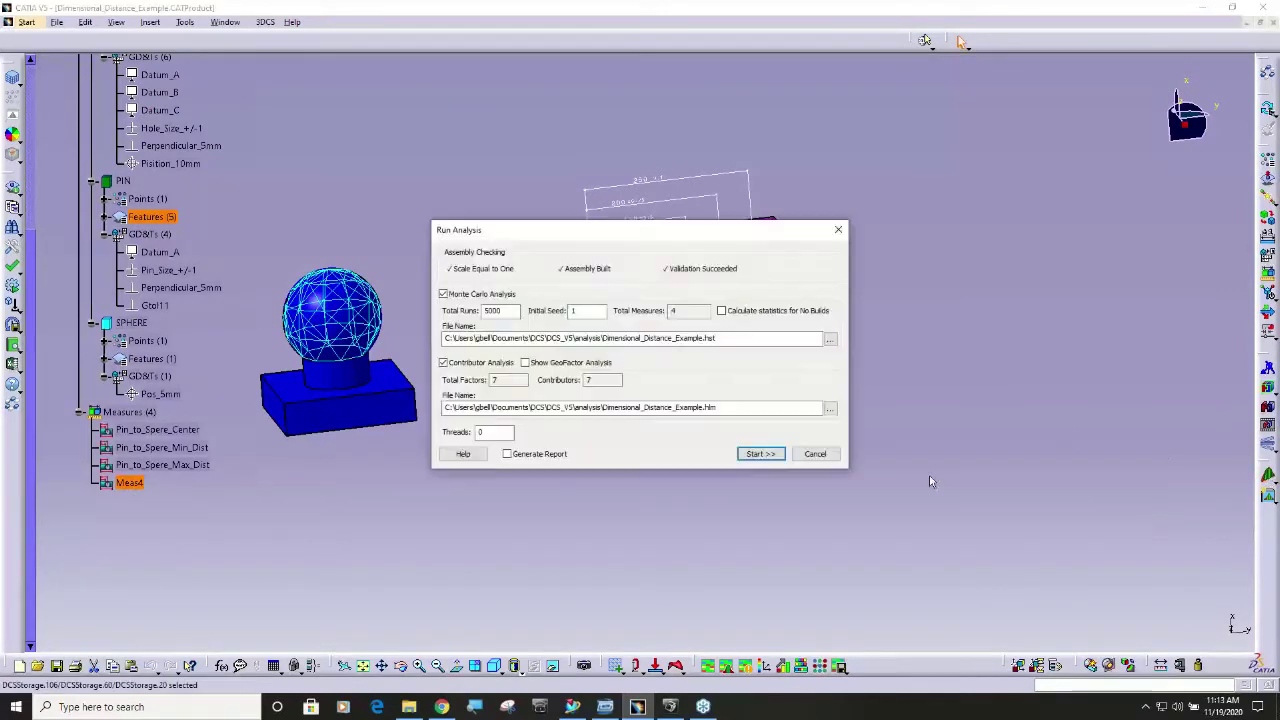
left_click(760, 454)
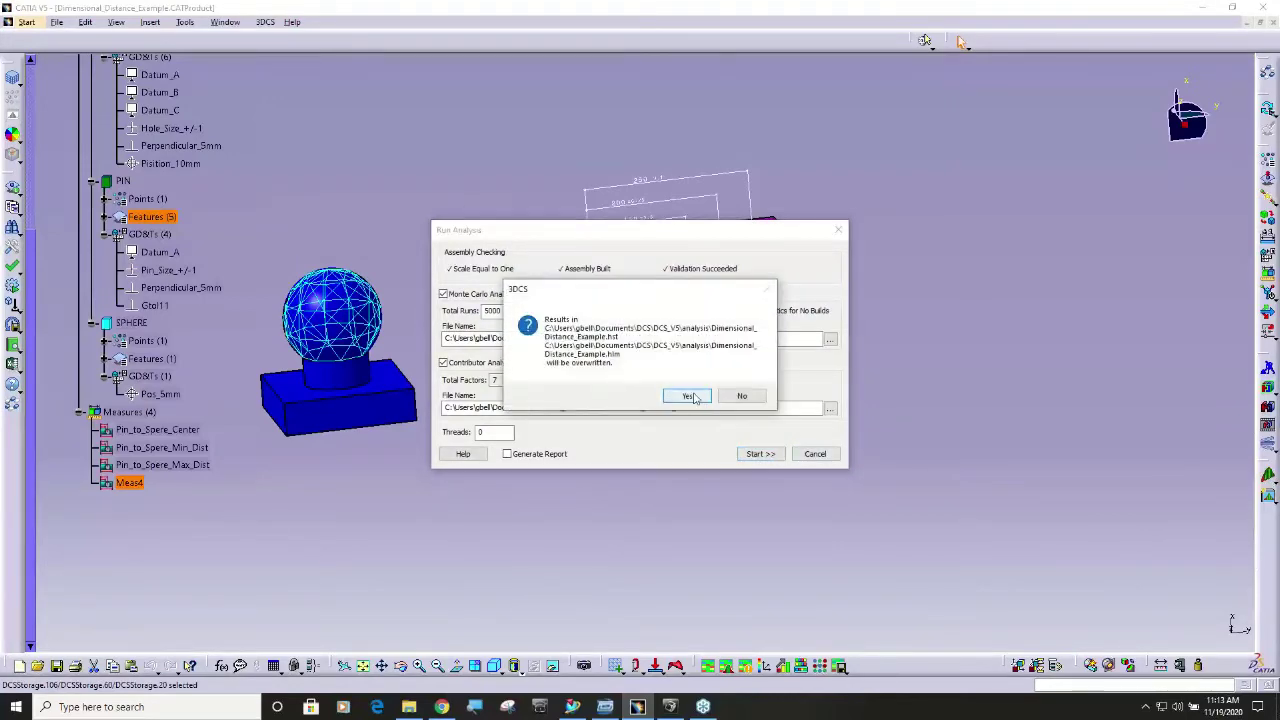
left_click(694, 396)
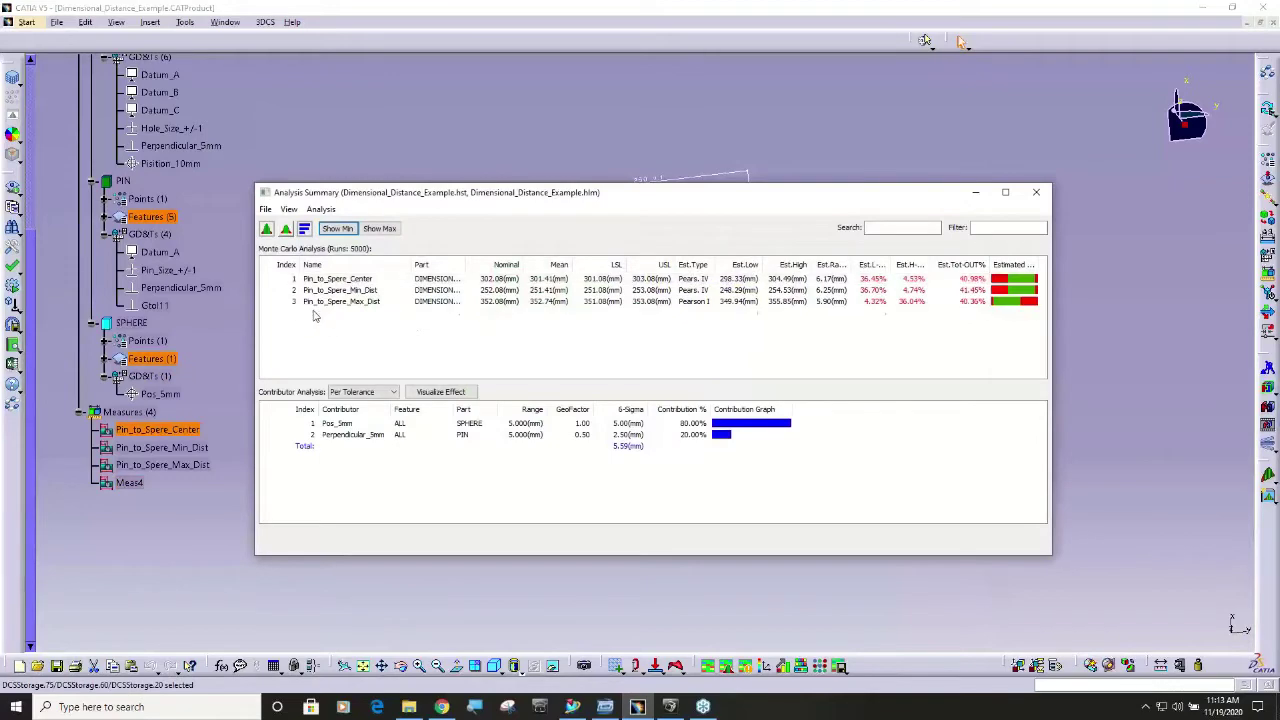
Examine Meas4's Monte Carlo distribution and contributors beside the hole and pin geometry, and put the result windows away
double_click(315, 316)
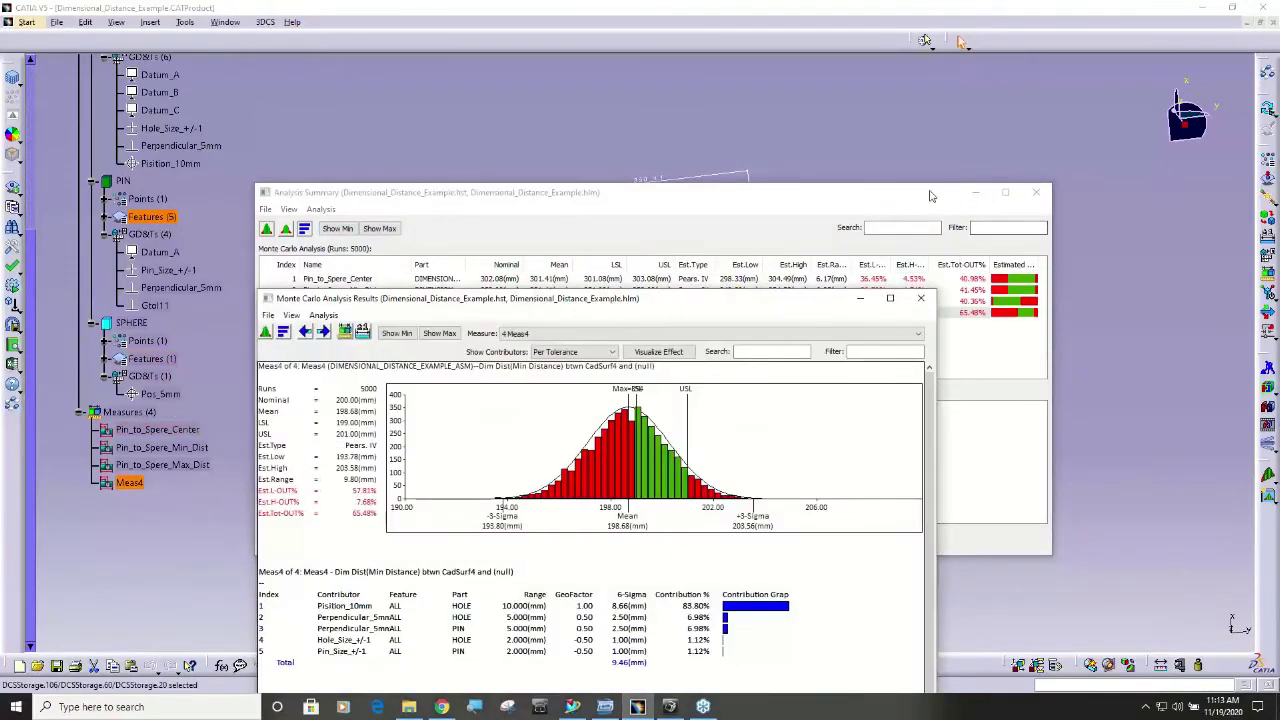
left_click_drag(1003, 207, 317, 186)
left_click(690, 308)
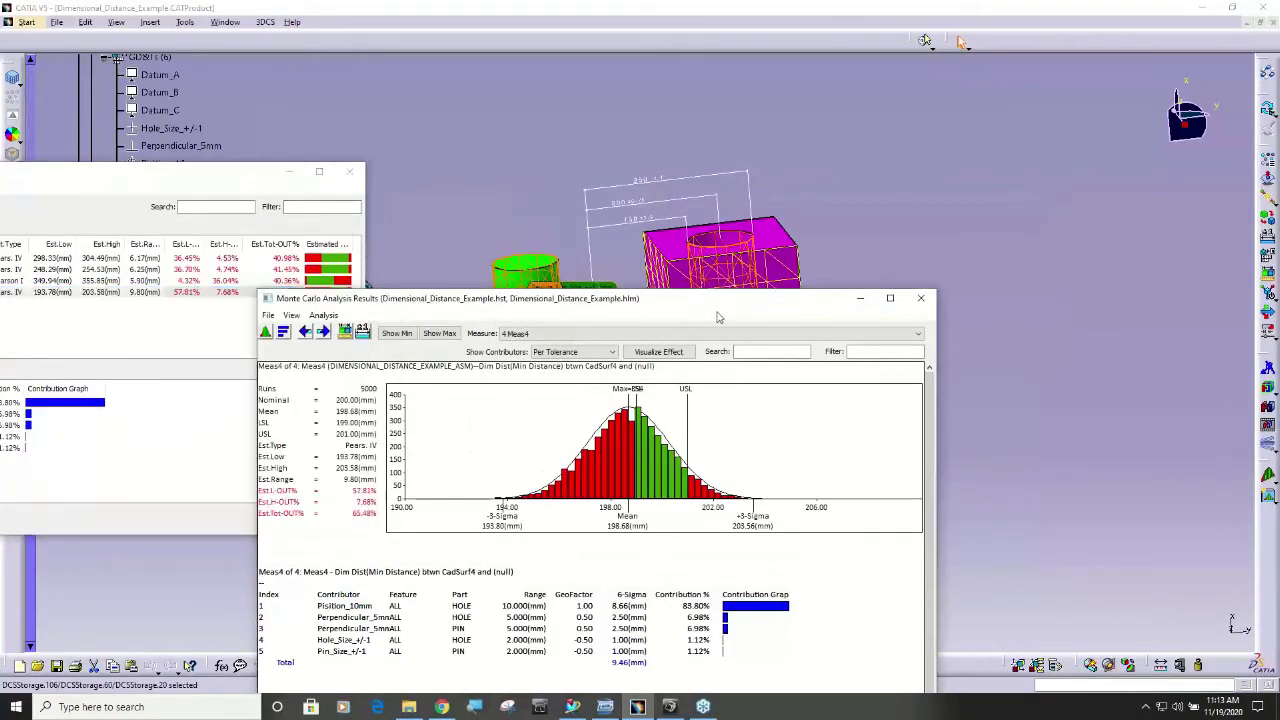
left_click_drag(662, 298, 402, 152)
middle_click_drag(840, 368, 1120, 433)
left_click_drag(534, 160, 604, 128)
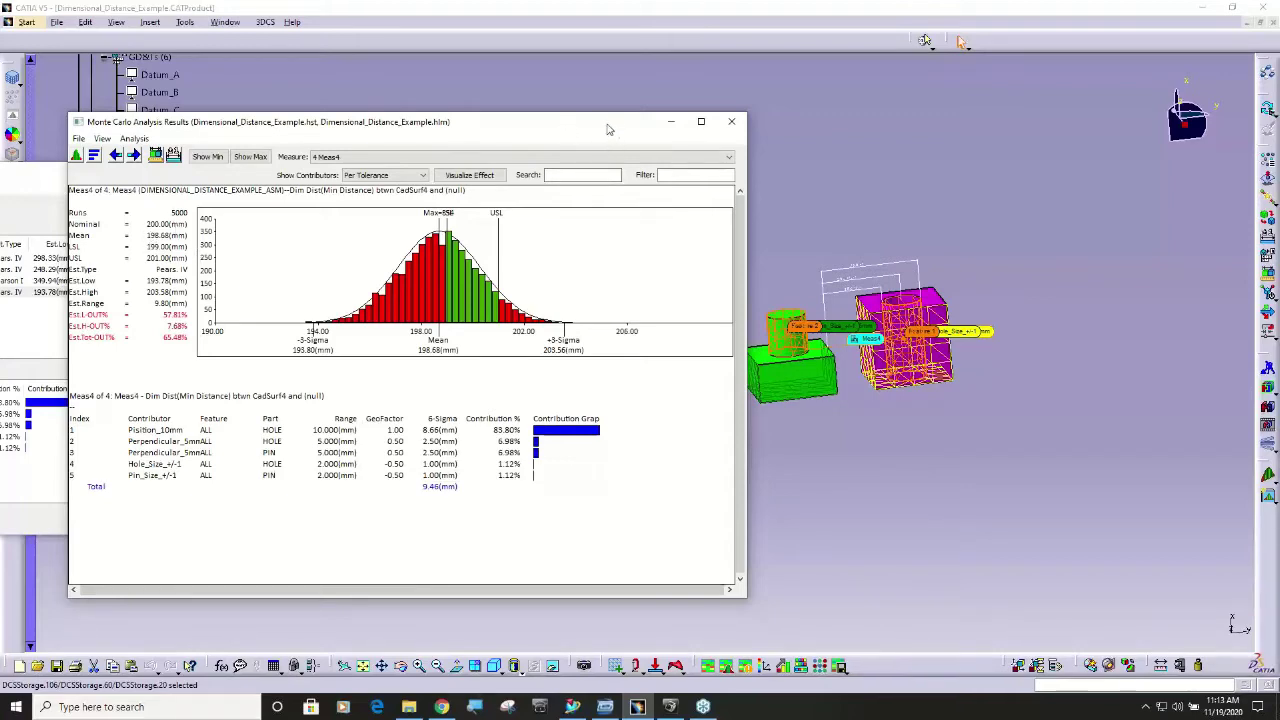
left_click_drag(616, 139, 478, 180)
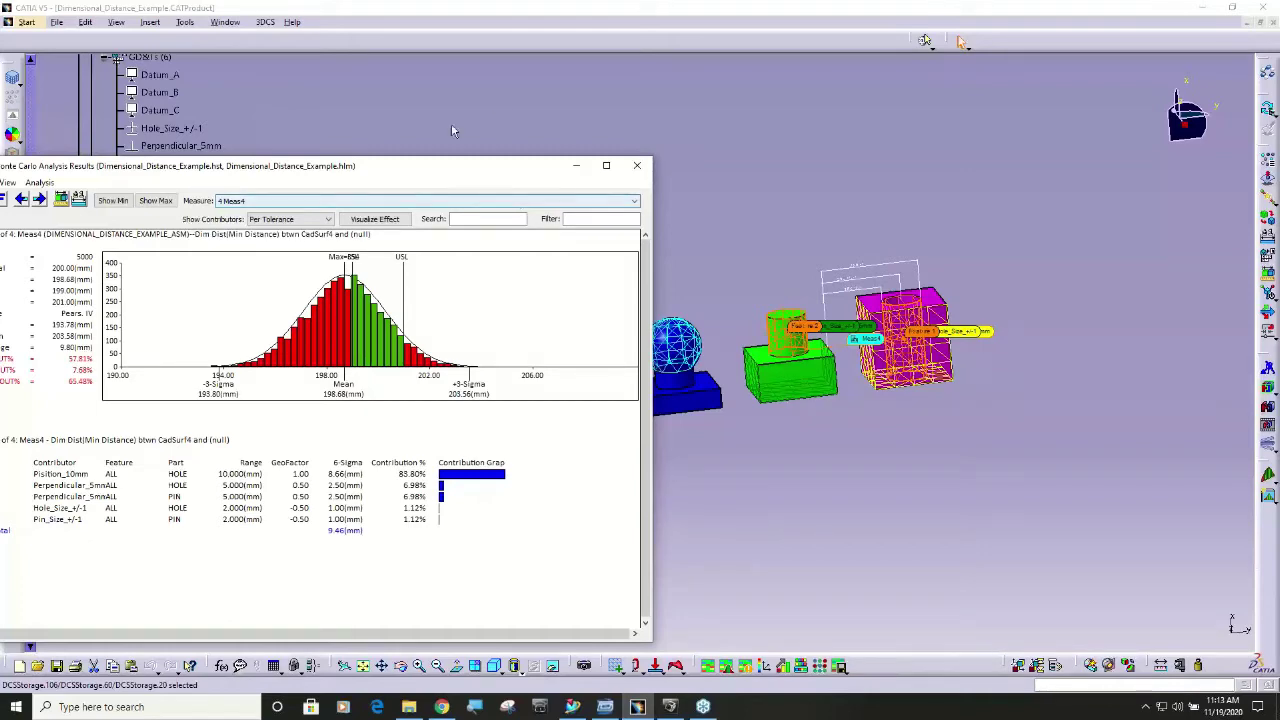
left_click_drag(517, 178, 560, 180)
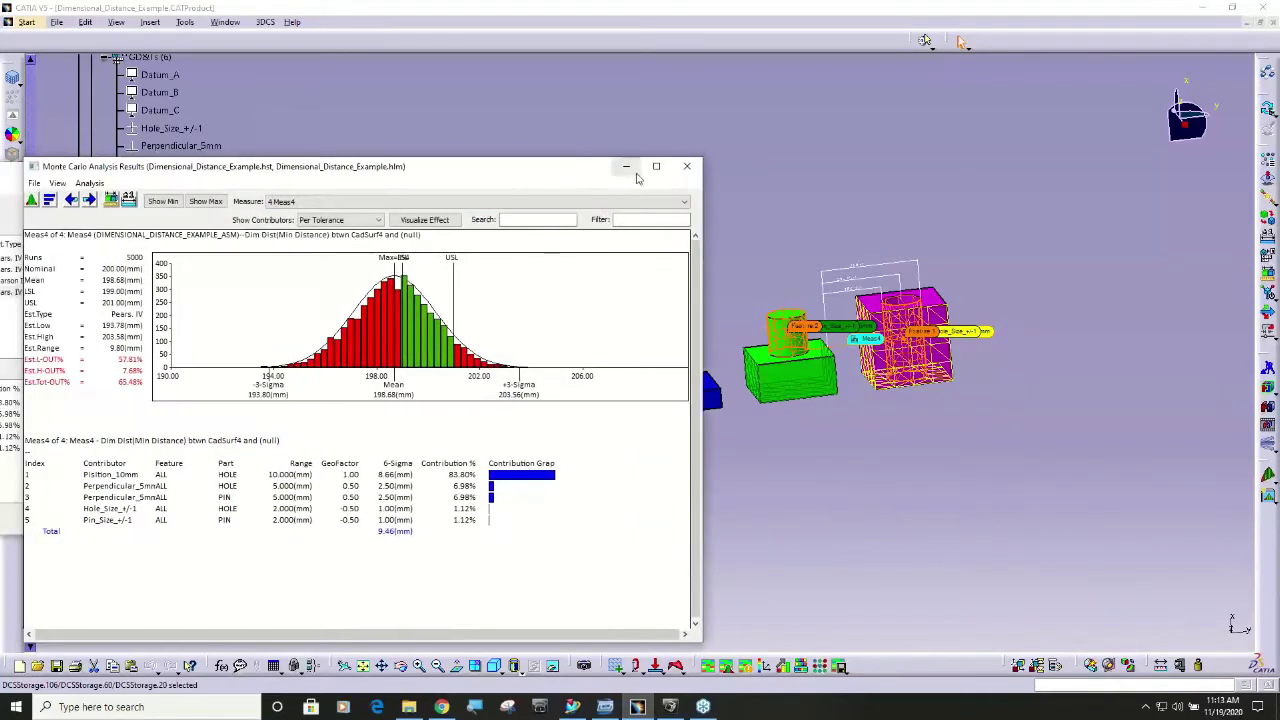
left_click(626, 166)
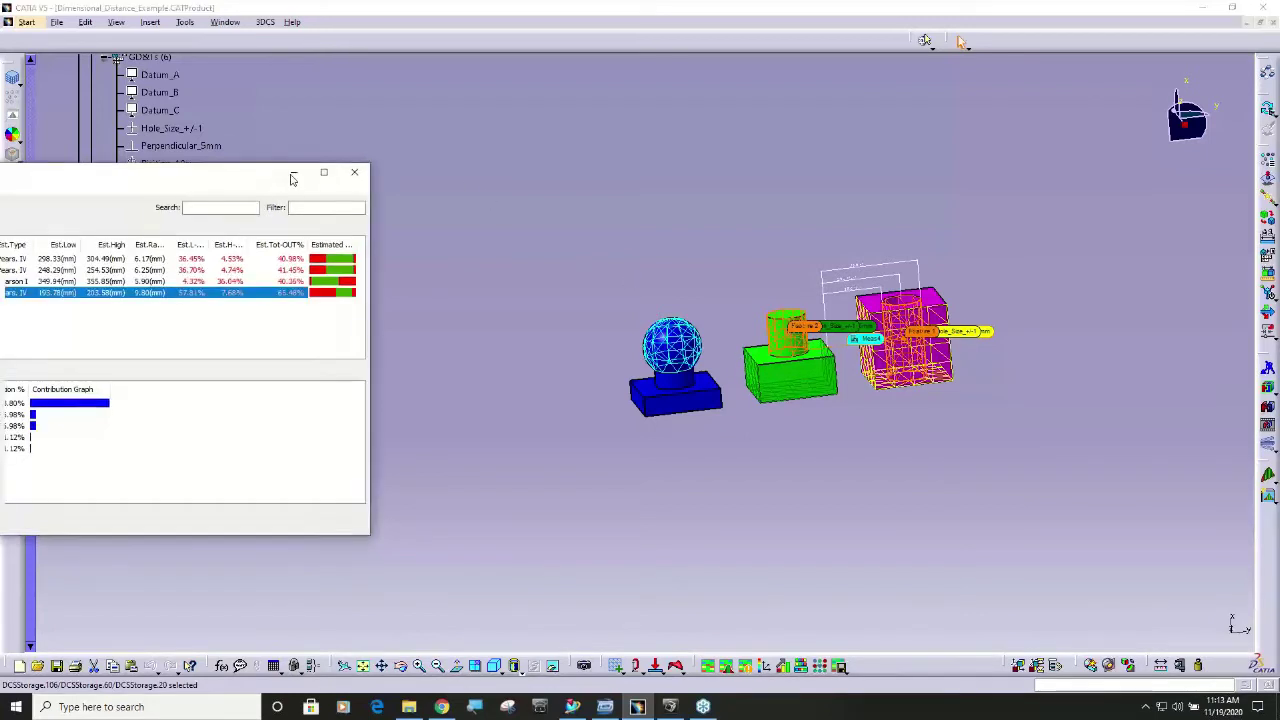
left_click(463, 172)
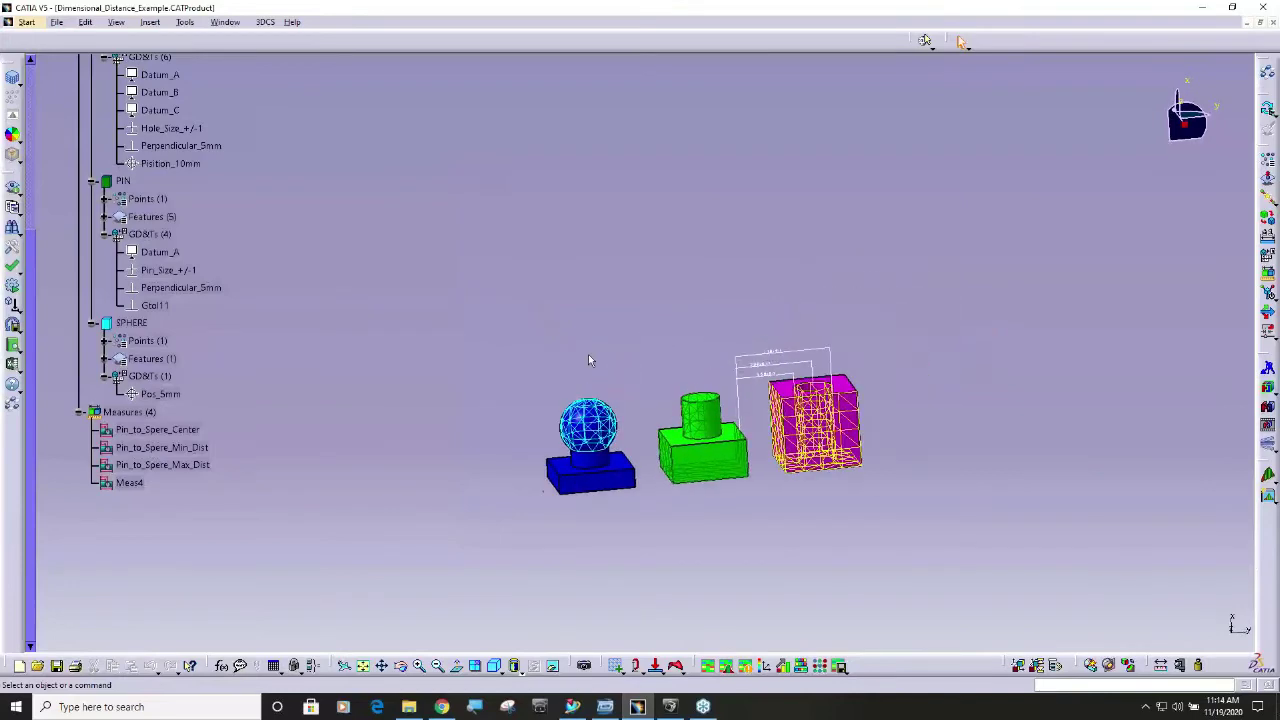
Expand the Dimensions of Annotation Set.1 and examine the Oriented Linear Dim Center, Min and Max annotations between pin and hole
middle_click_drag(657, 409, 560, 300)
scroll(50, 240, "up", 10)
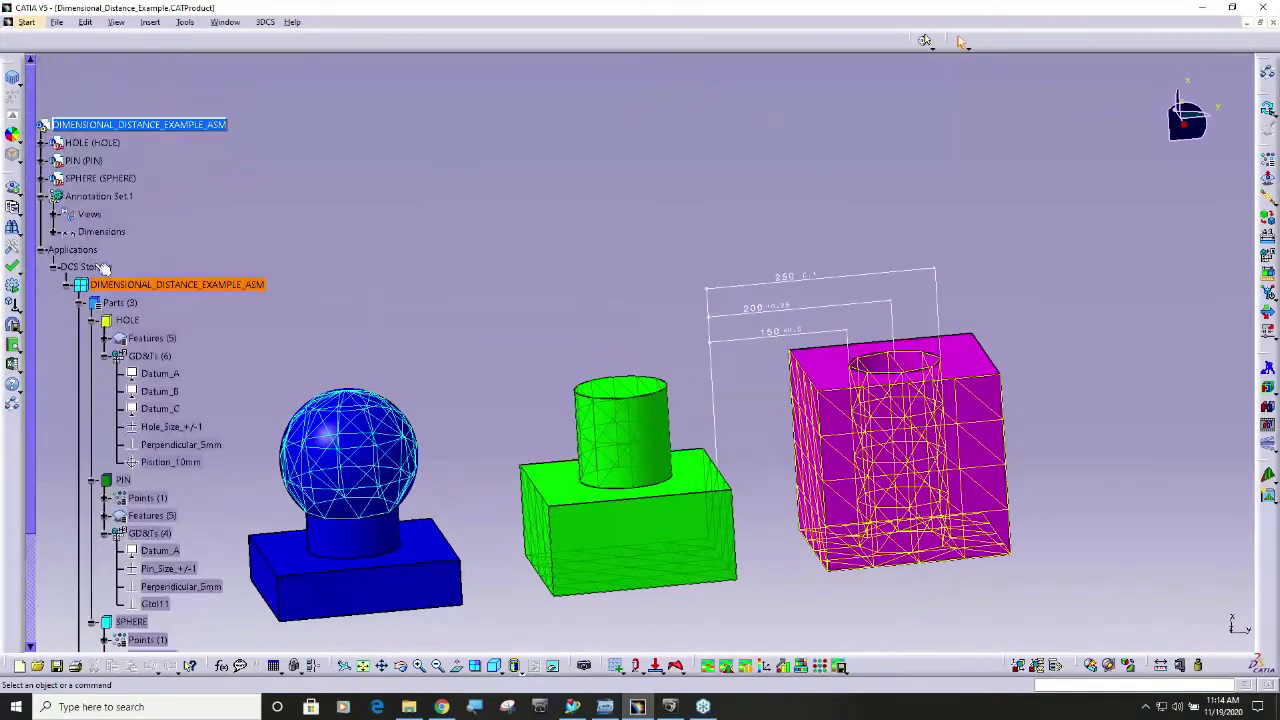
left_click(55, 233)
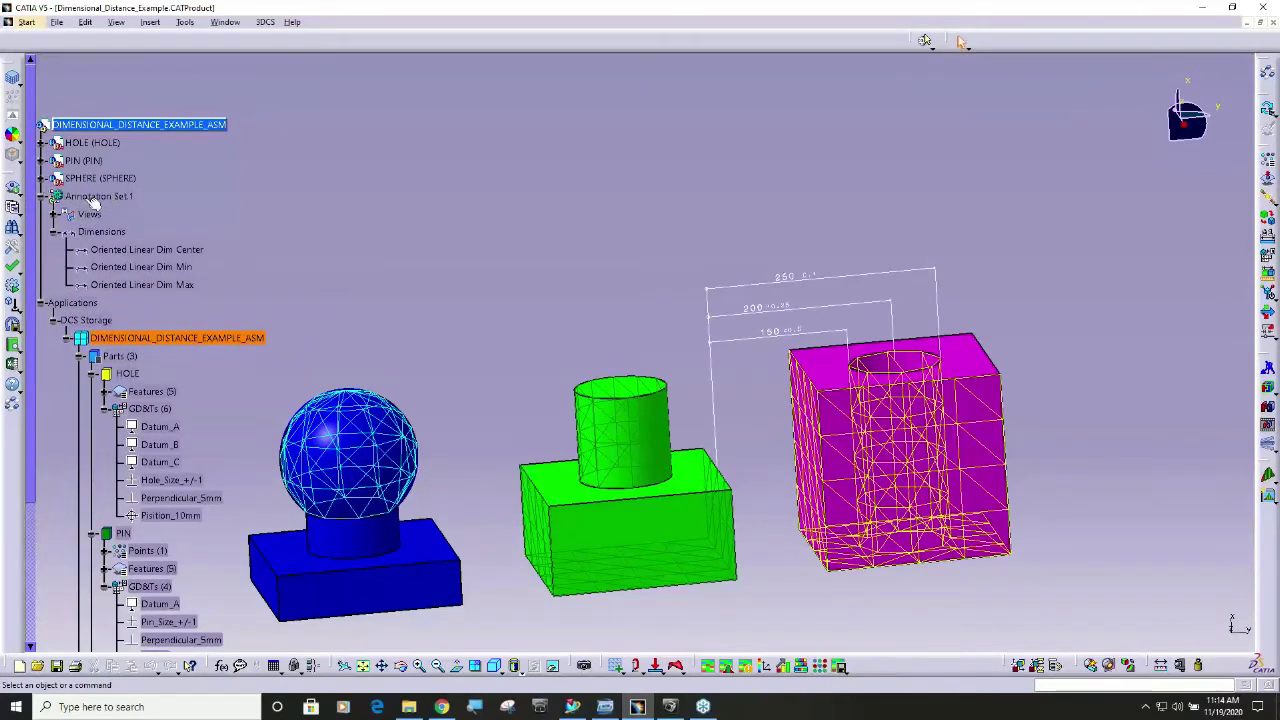
left_click(121, 249)
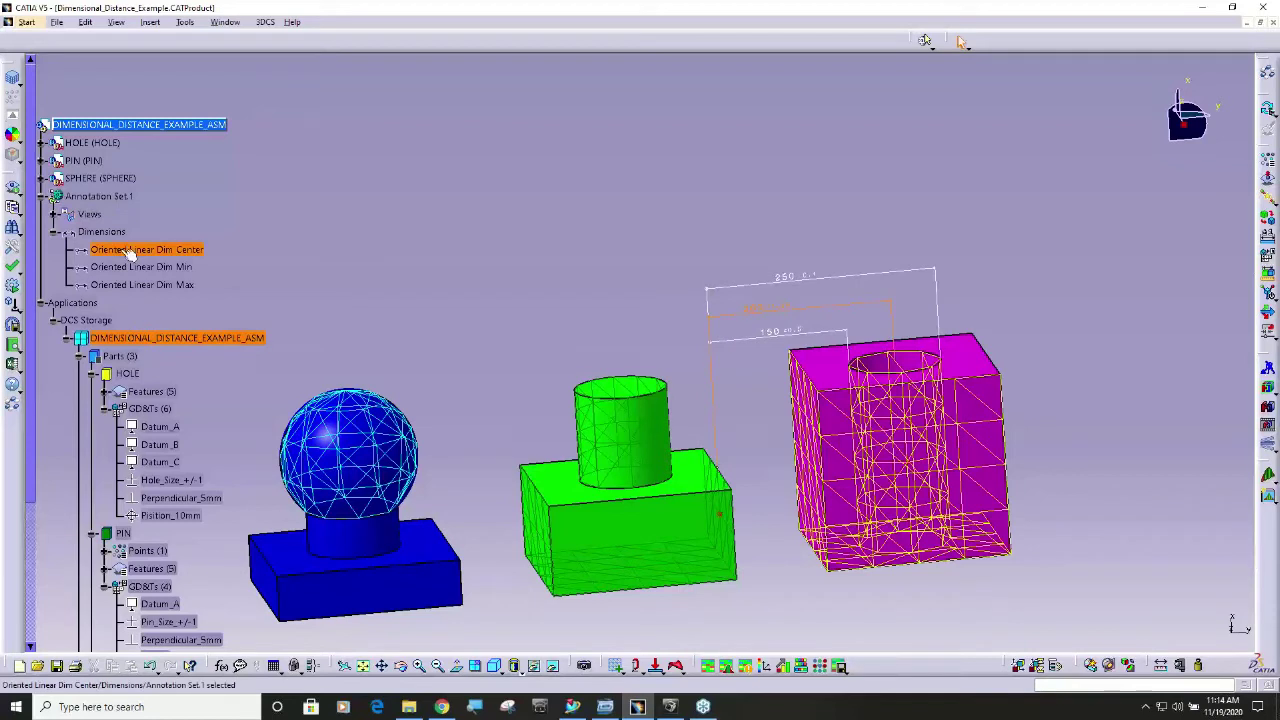
left_click(127, 266)
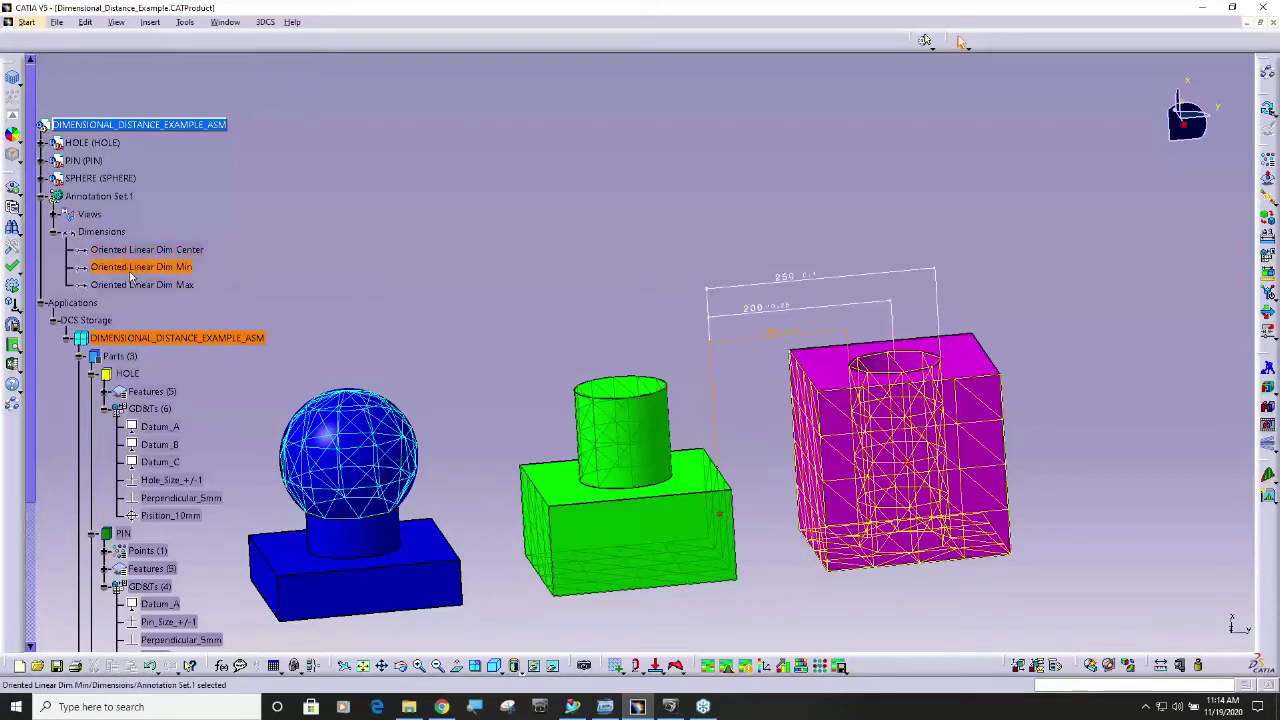
left_click(141, 285)
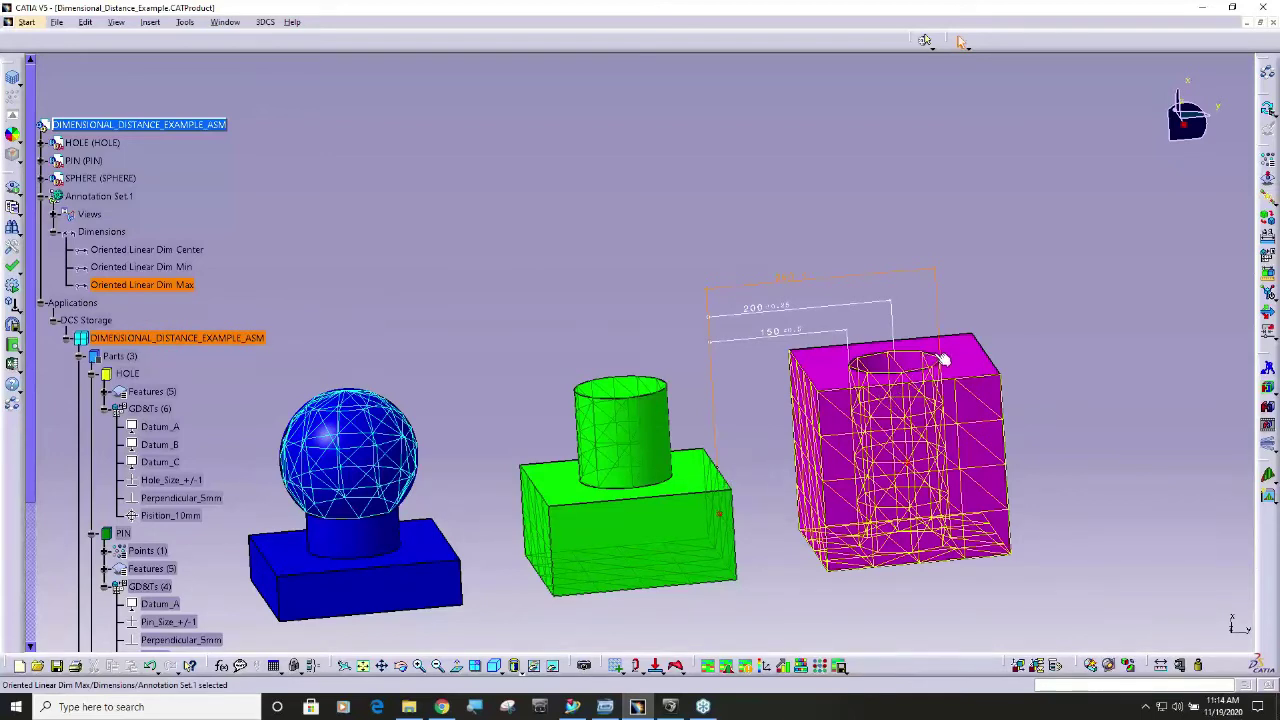
left_click(172, 268)
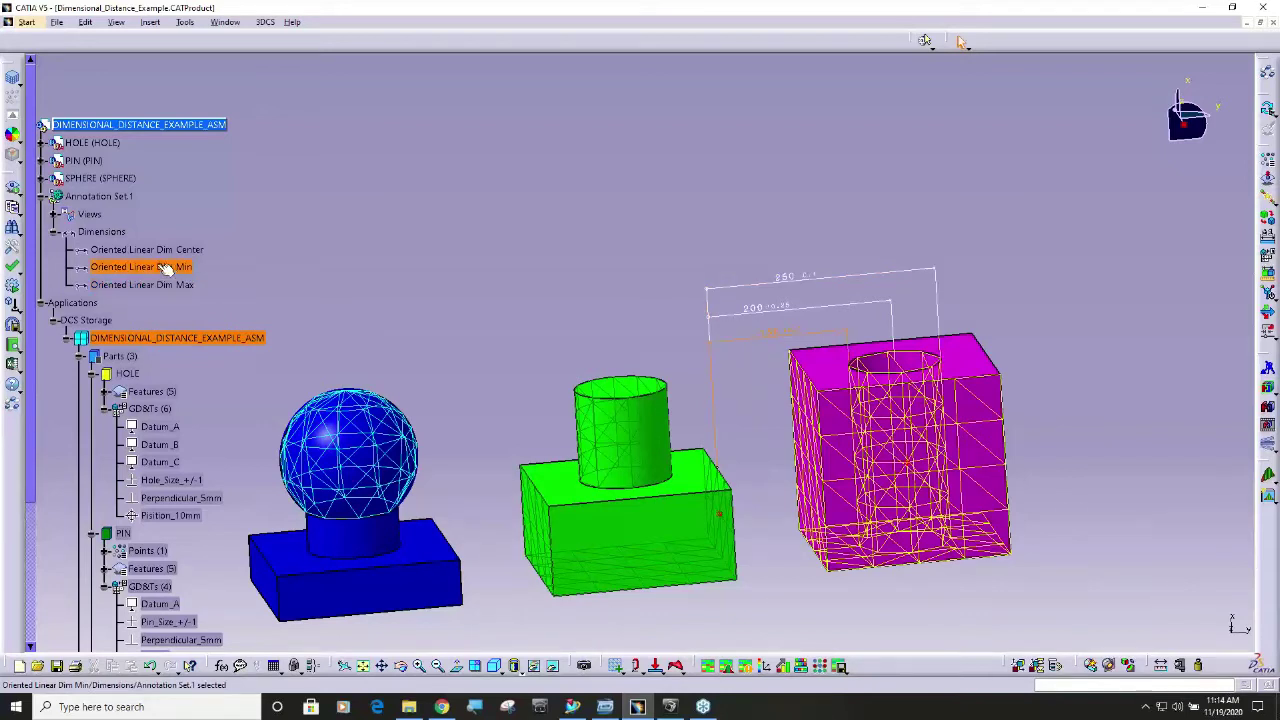
left_click(170, 250)
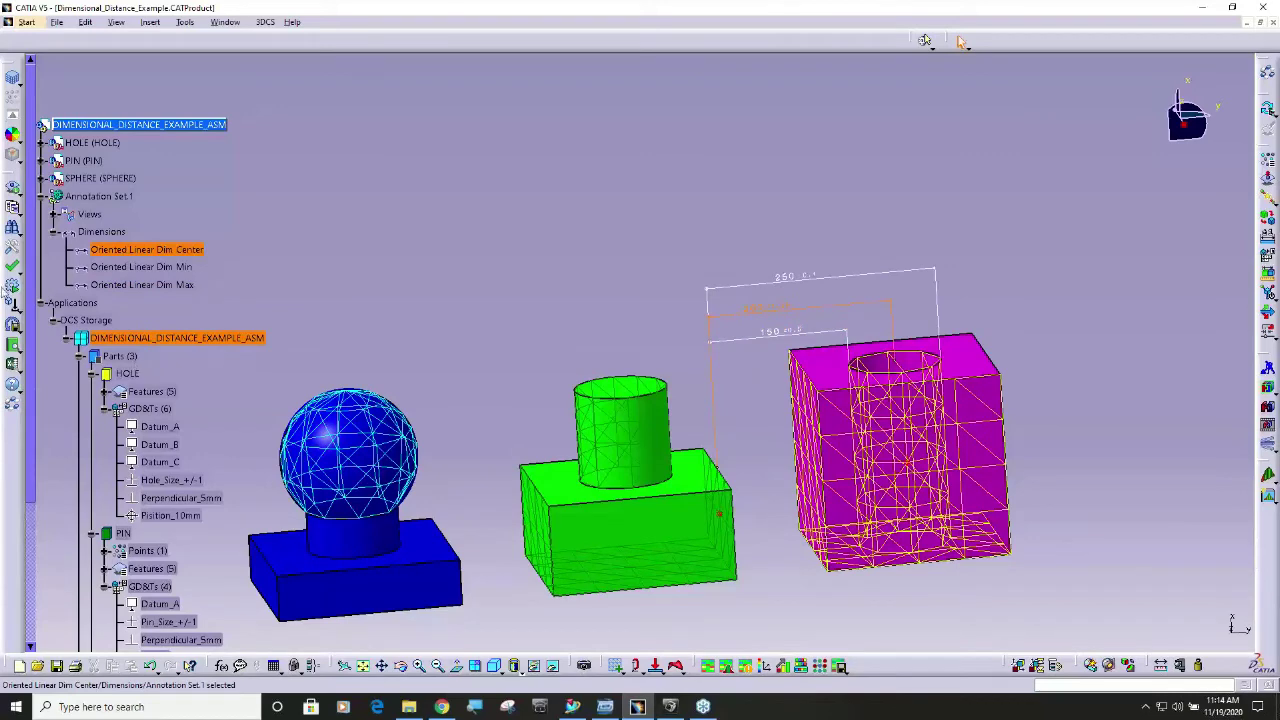
Extract DCS measures from the top-level assembly's annotations with Update Measures, using Products Only and Replace DCS Measure, and exit the command
left_click_drag(33, 267, 37, 444)
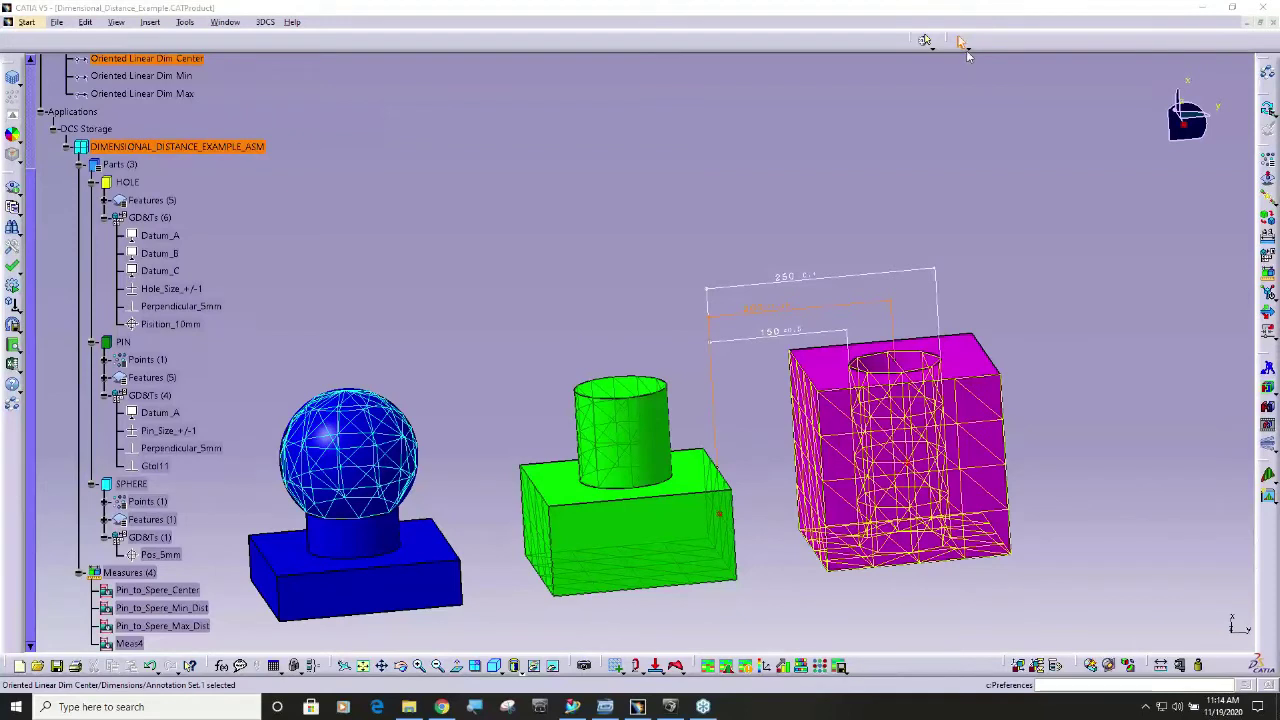
left_click(1274, 128)
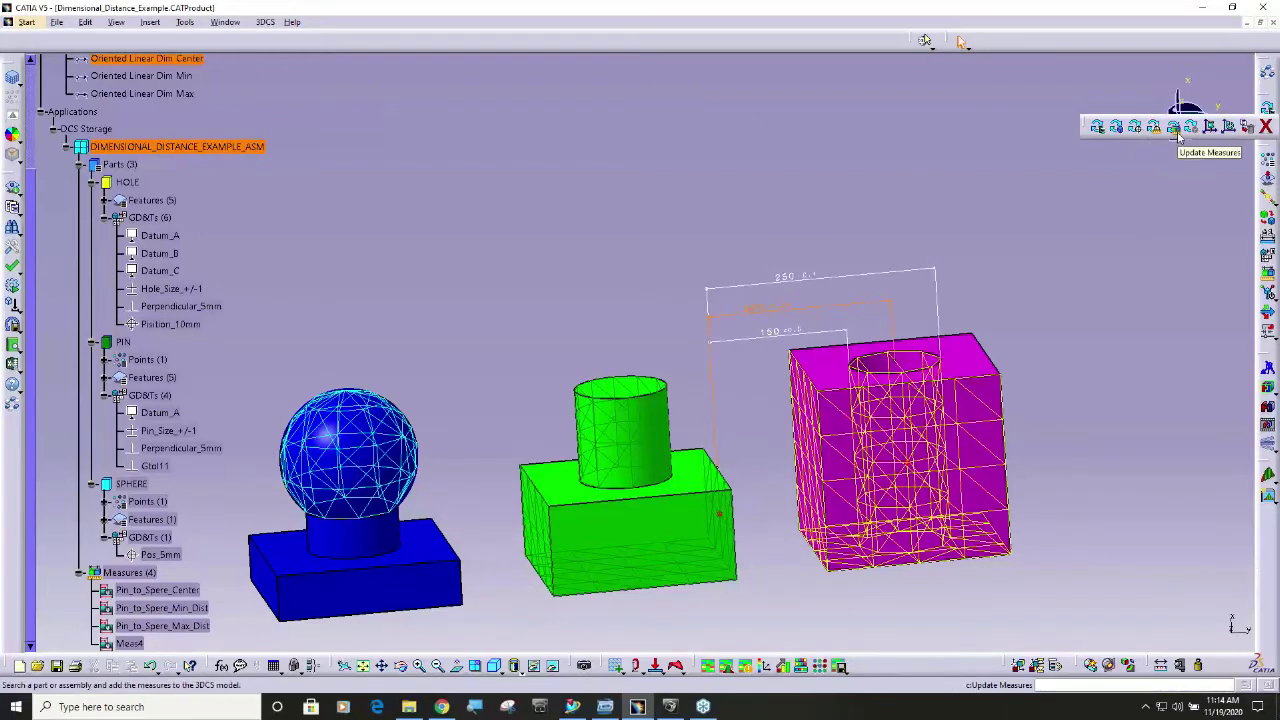
left_click(1099, 129)
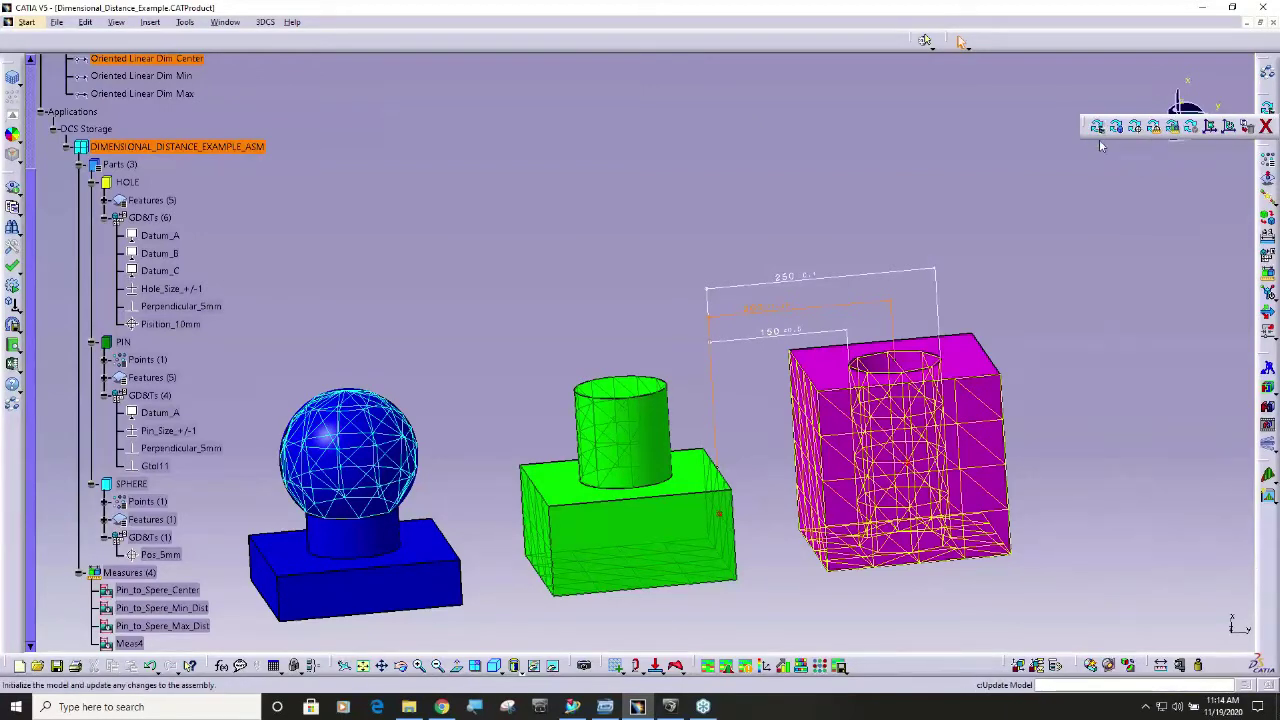
left_click(1174, 129)
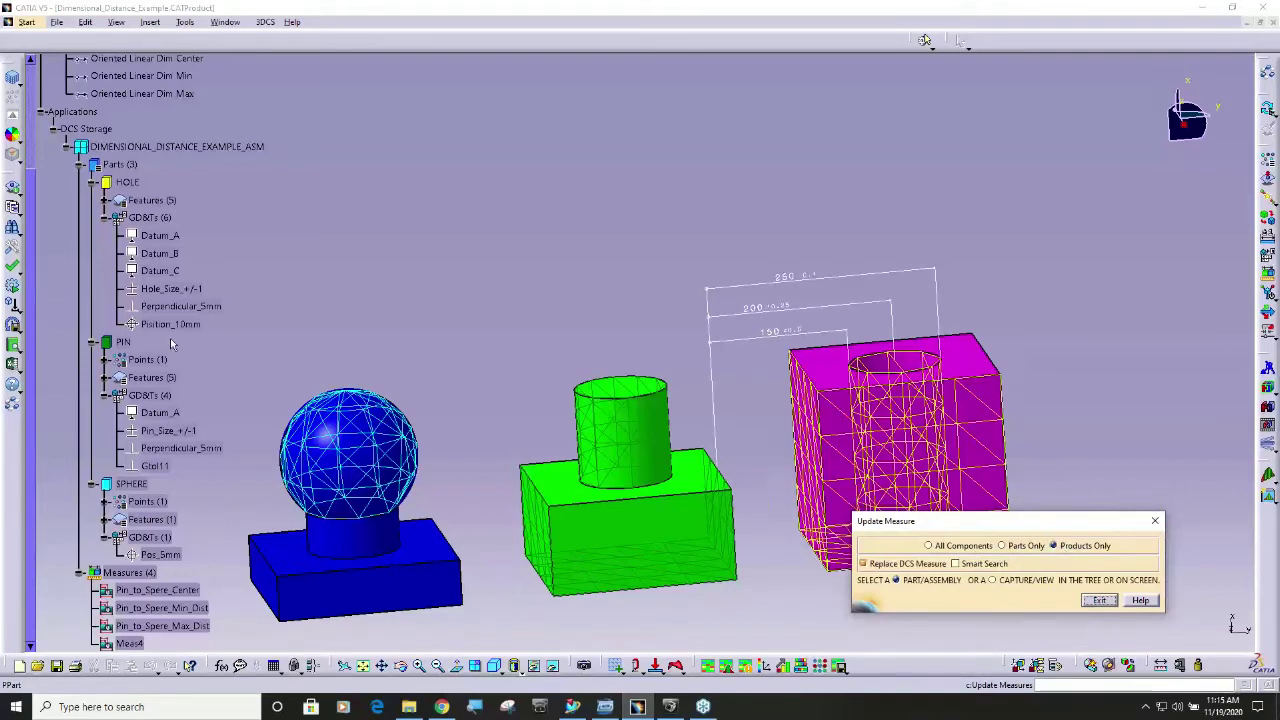
scroll(170, 338, "up", 4)
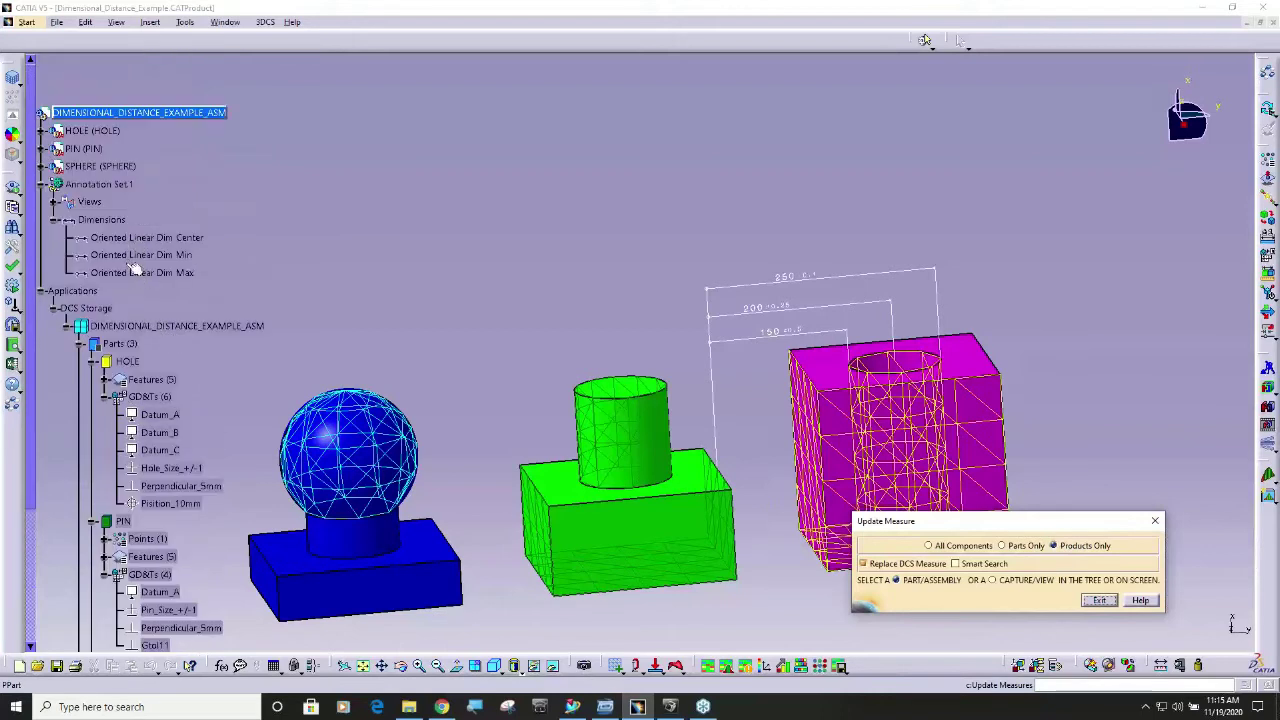
left_click(190, 113)
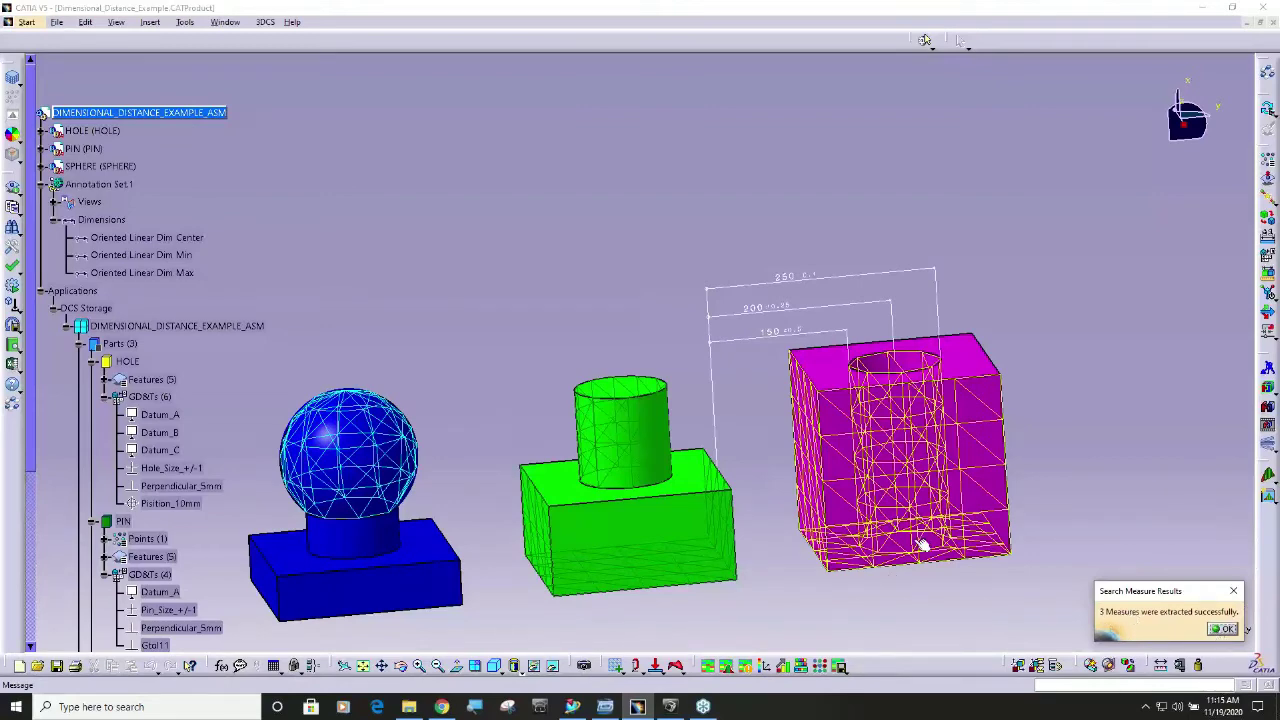
middle_click_drag(920, 540, 765, 335)
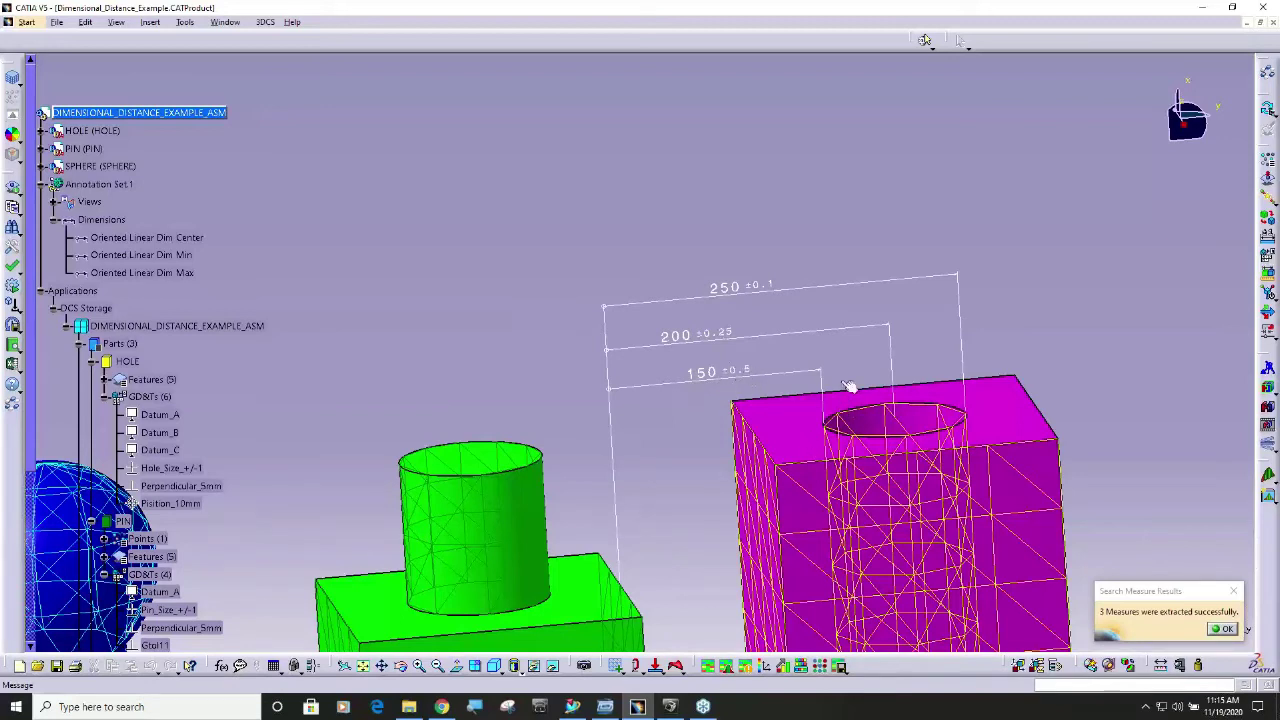
left_click(1222, 628)
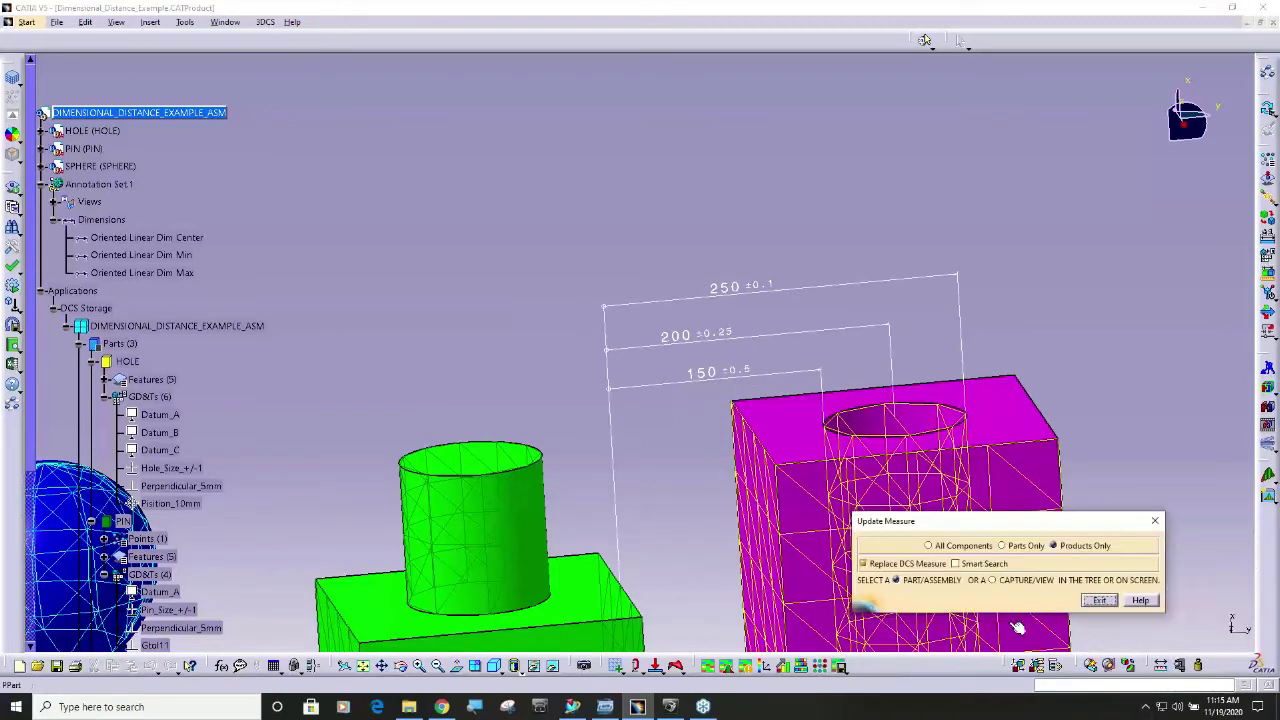
left_click(1100, 600)
Highlight the extracted Oriented_Linear_Dim_Center, Min and Max measures in turn, and open the definition of Oriented_Linear_Dim_Center
scroll(194, 451, "down", 8)
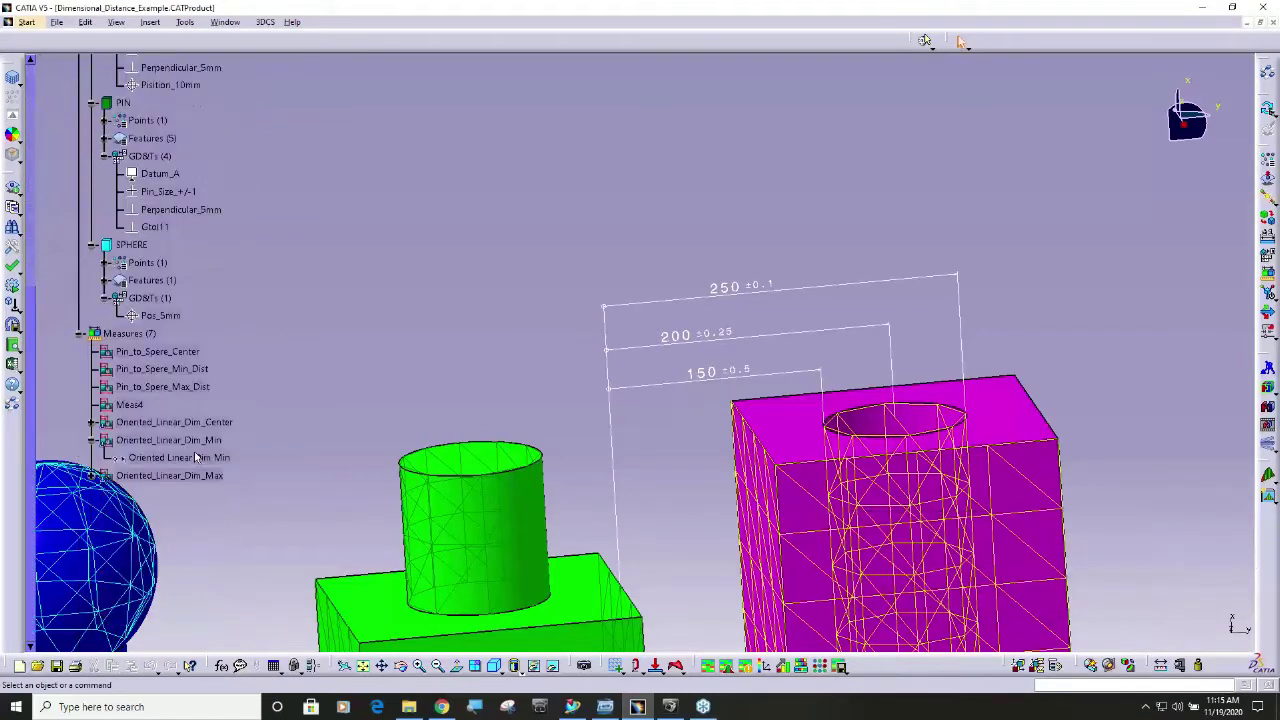
left_click(92, 440)
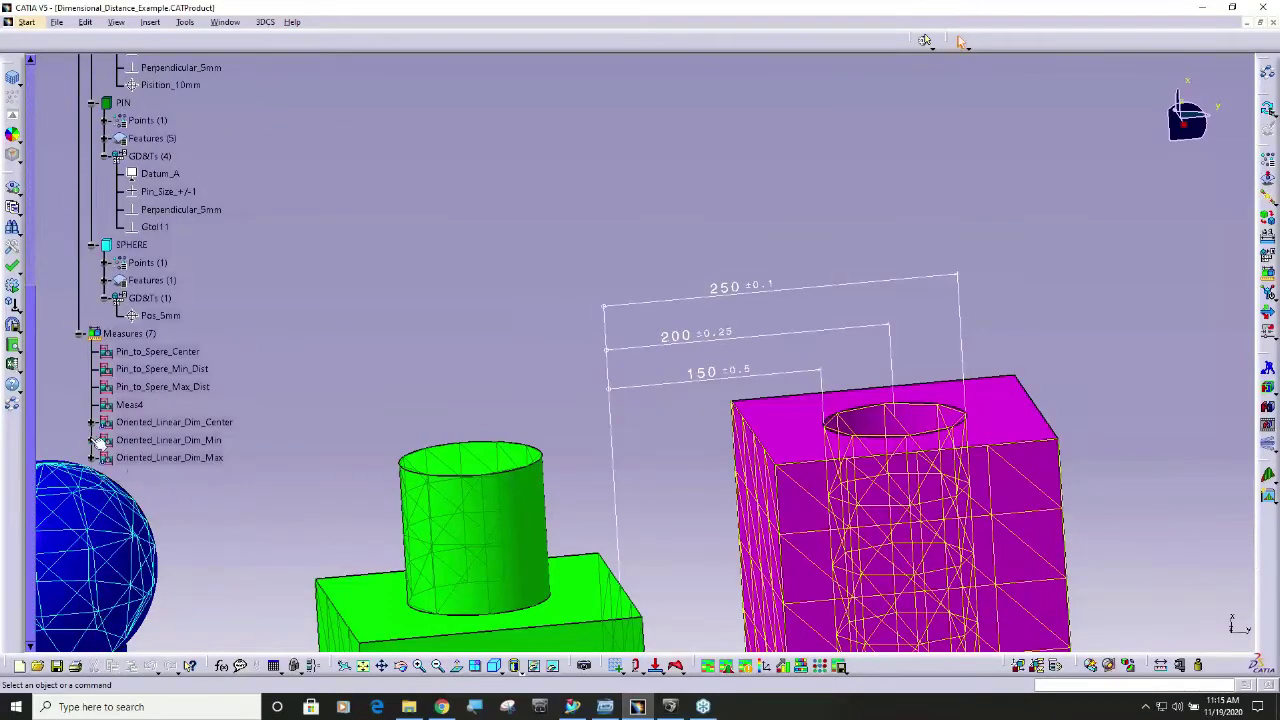
left_click(170, 424)
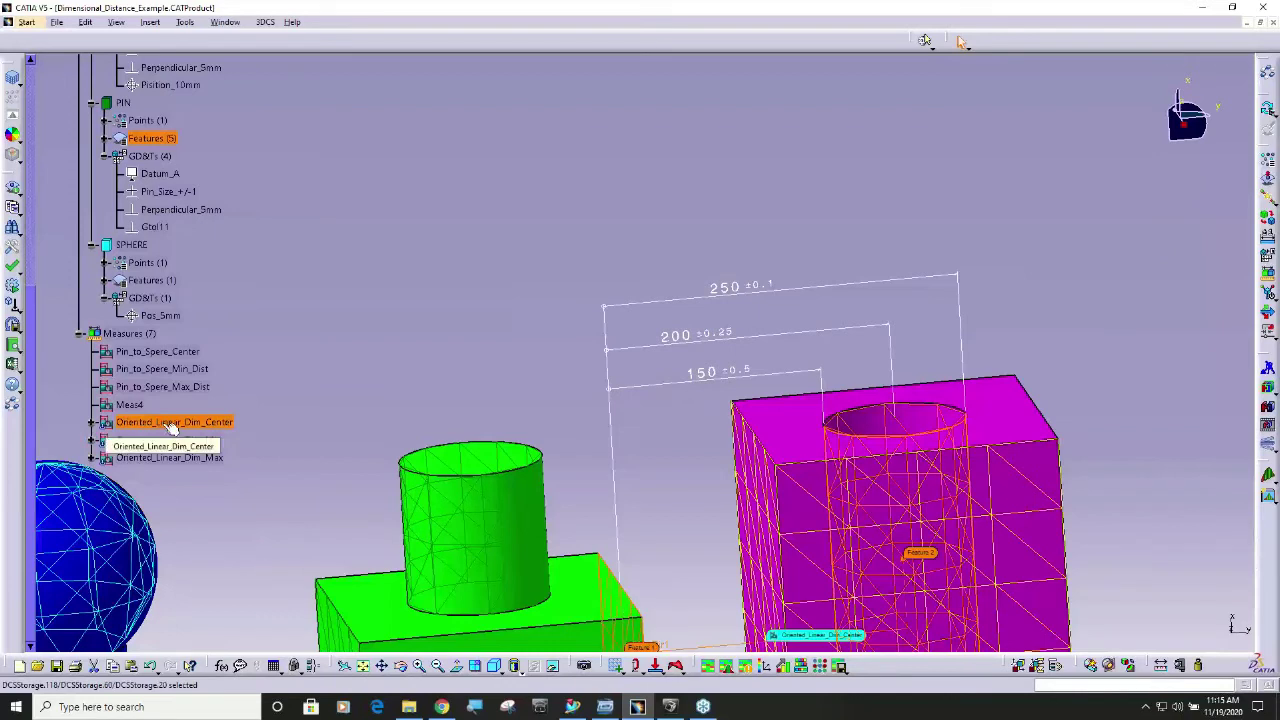
left_click(168, 441)
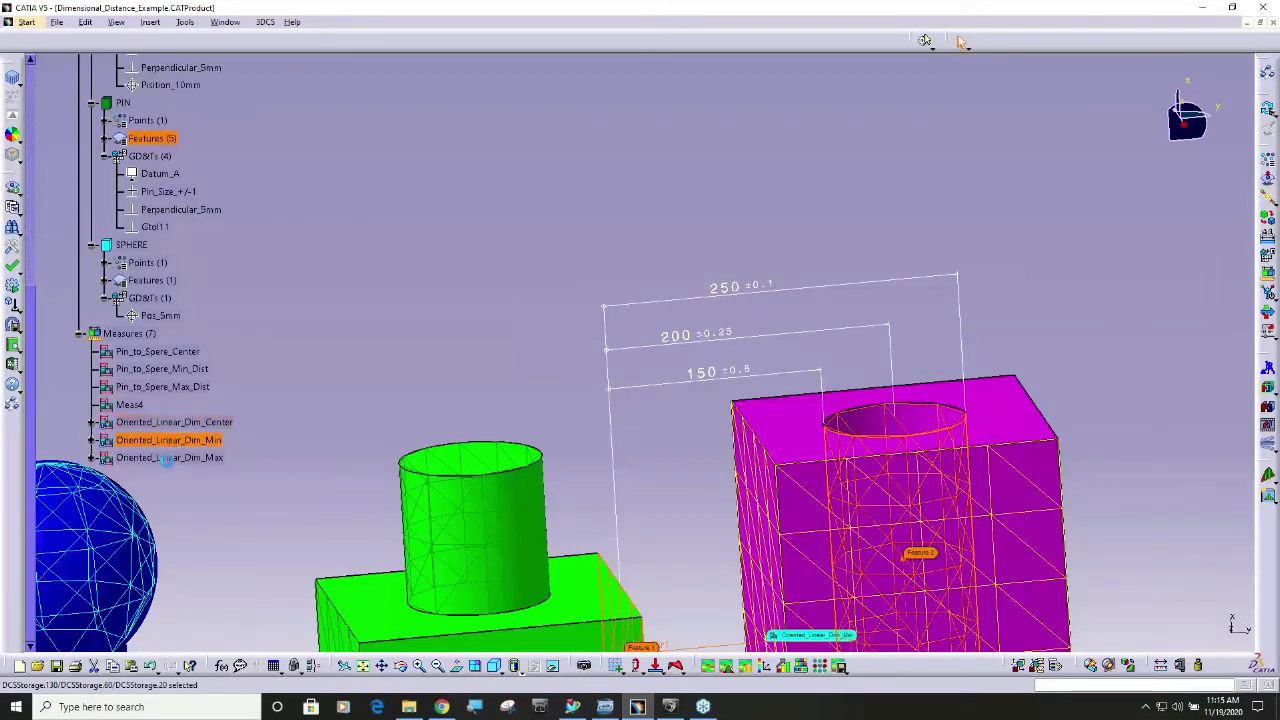
left_click(168, 458)
double_click(200, 422)
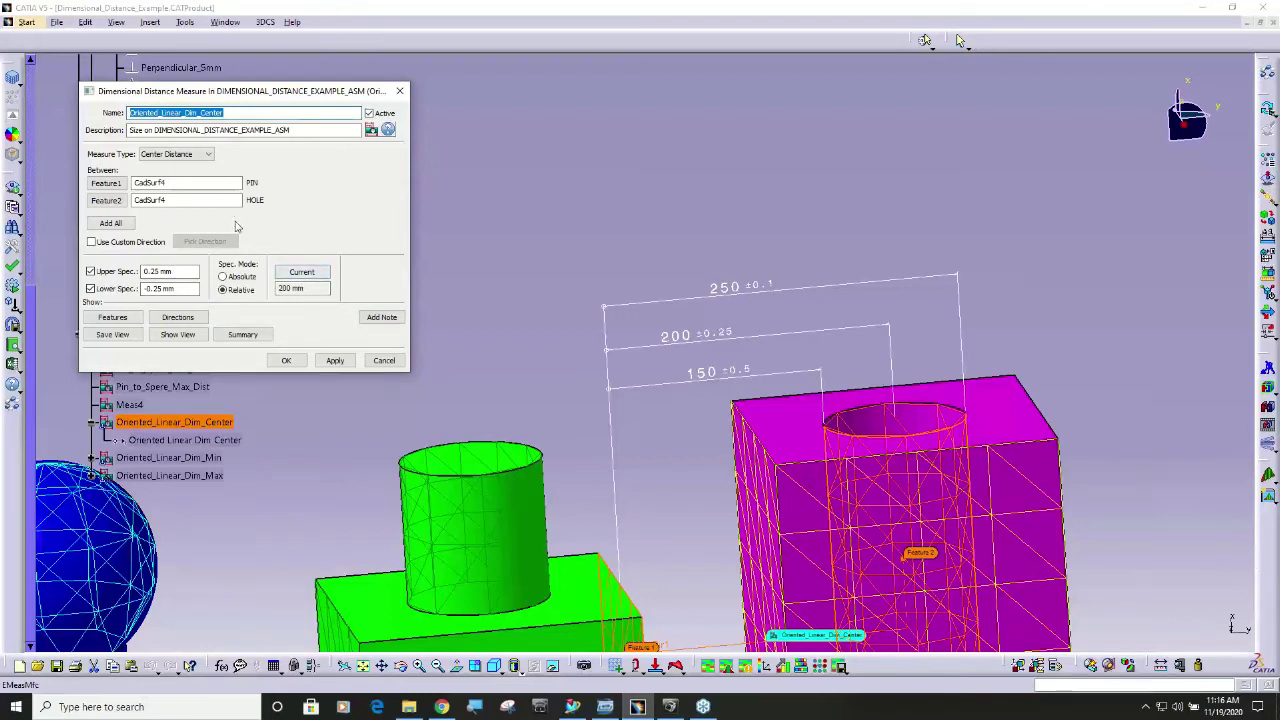
Close Oriented_Linear_Dim_Center's definition, and review the measure type, features and spec limits of Oriented_Linear_Dim_Min and Oriented_Linear_Dim_Max in turn
left_click(288, 360)
left_click(190, 457)
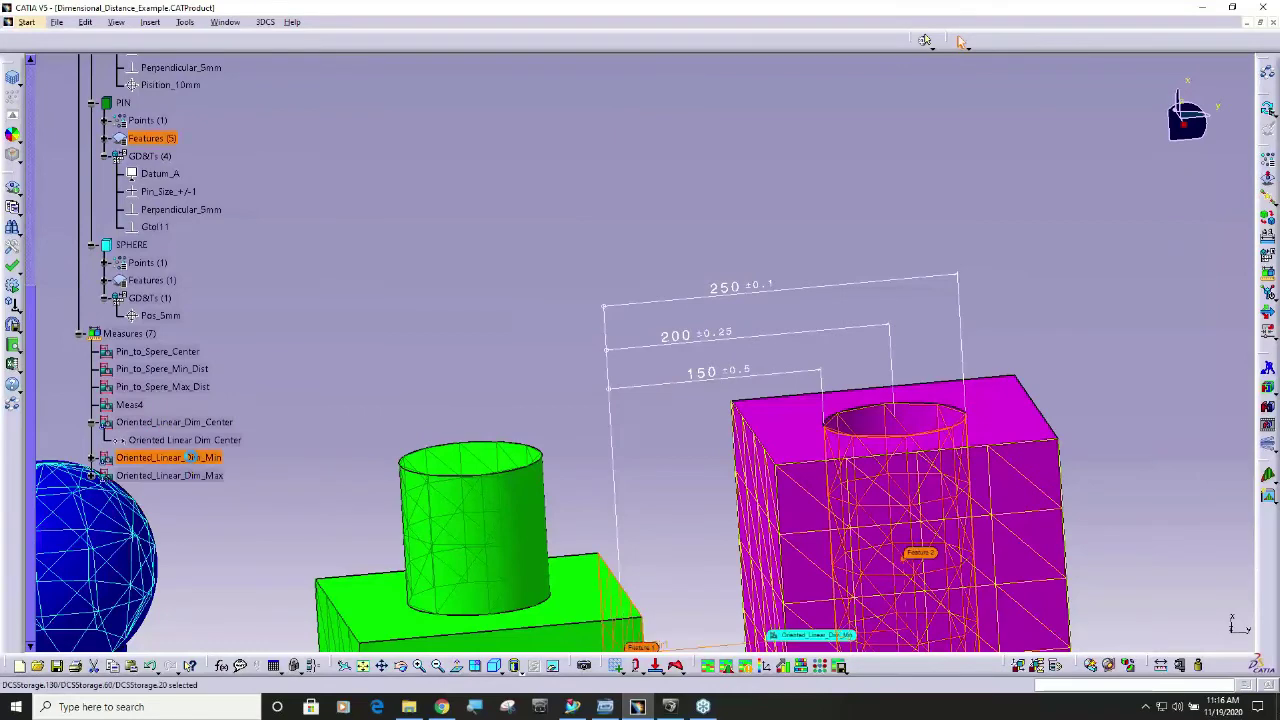
double_click(190, 457)
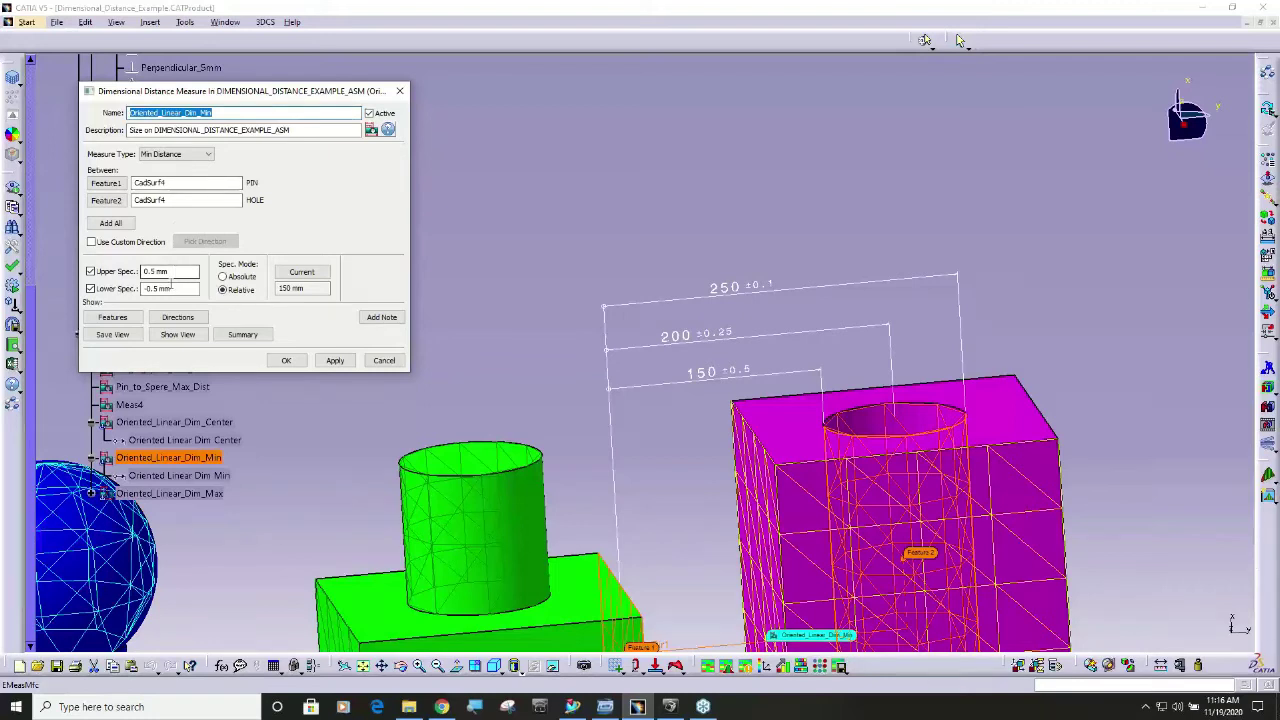
left_click(170, 288)
left_click(286, 362)
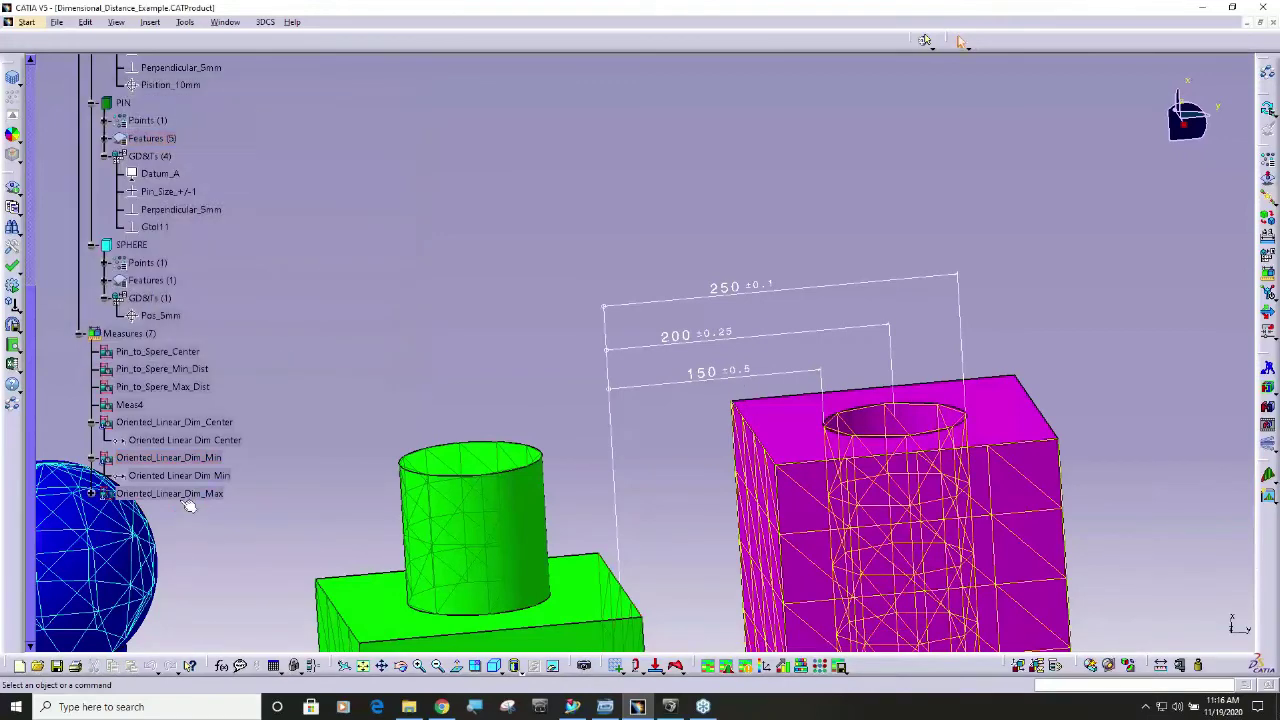
left_click(178, 493)
double_click(178, 493)
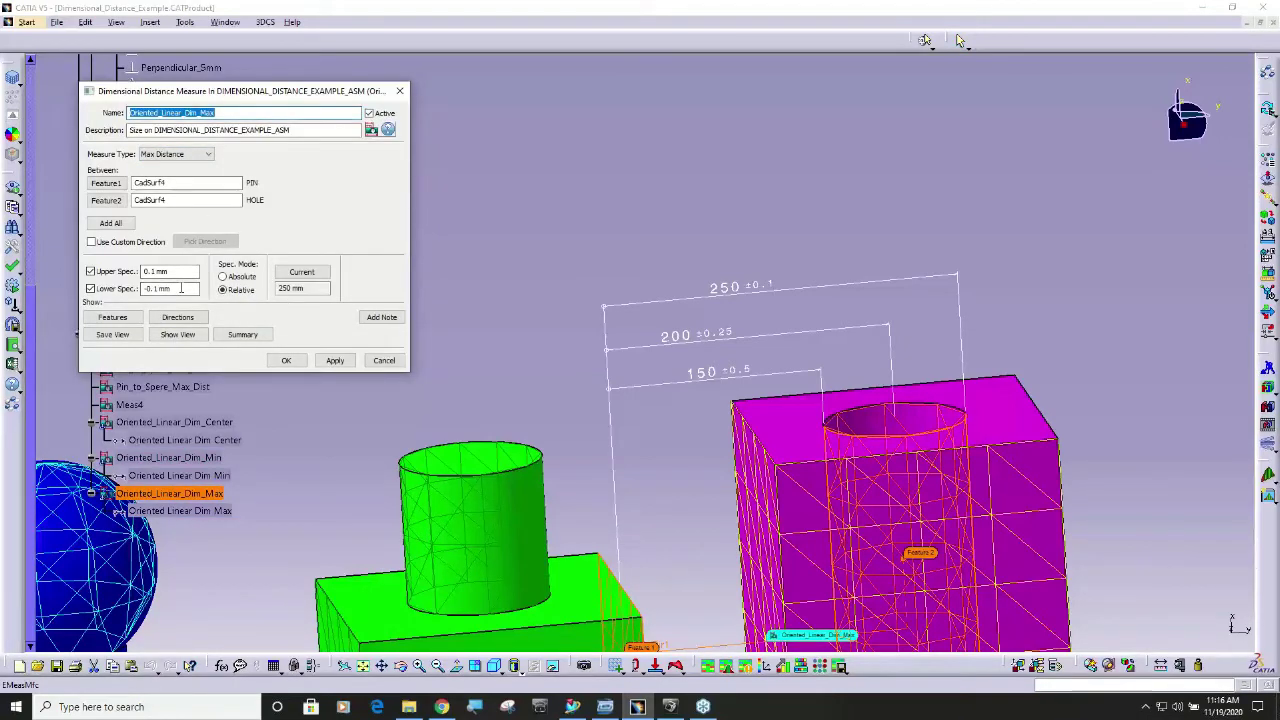
left_click(287, 361)
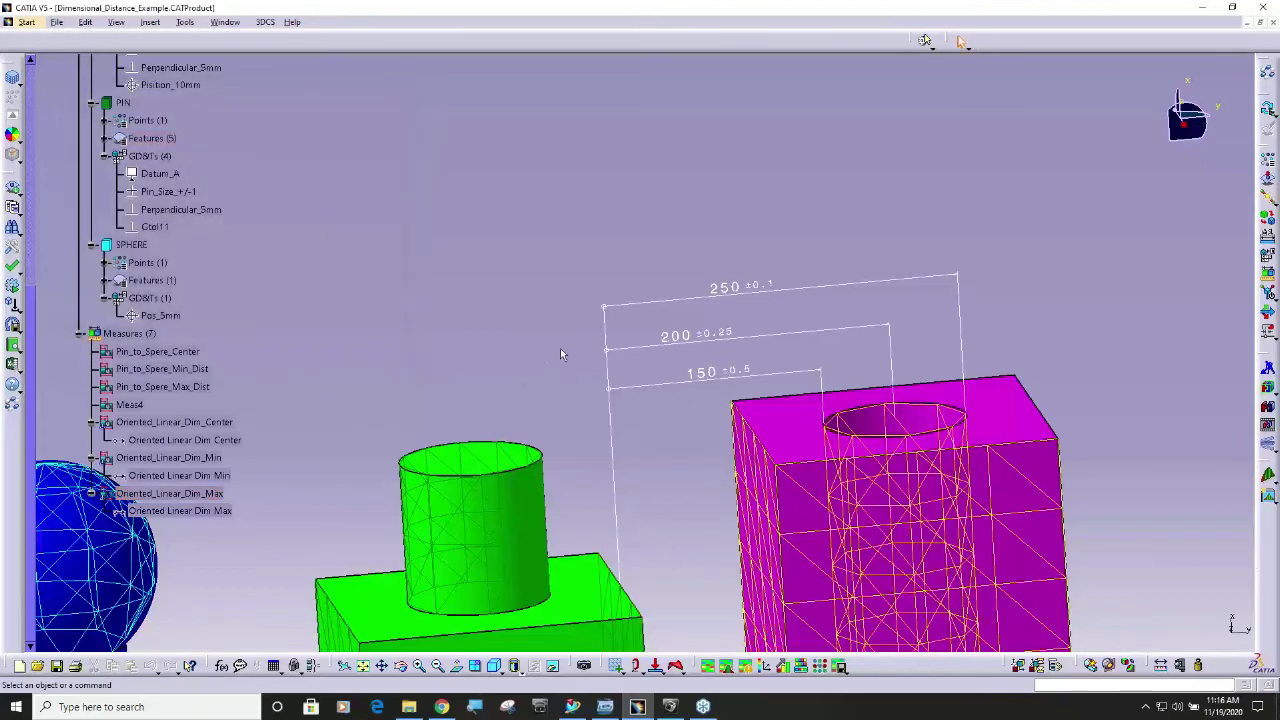
Run the Monte Carlo analysis with 5000 runs together with the contributor analysis, overwriting the existing Dimensional_Distance_Example results
middle_click_drag(600, 341, 640, 458)
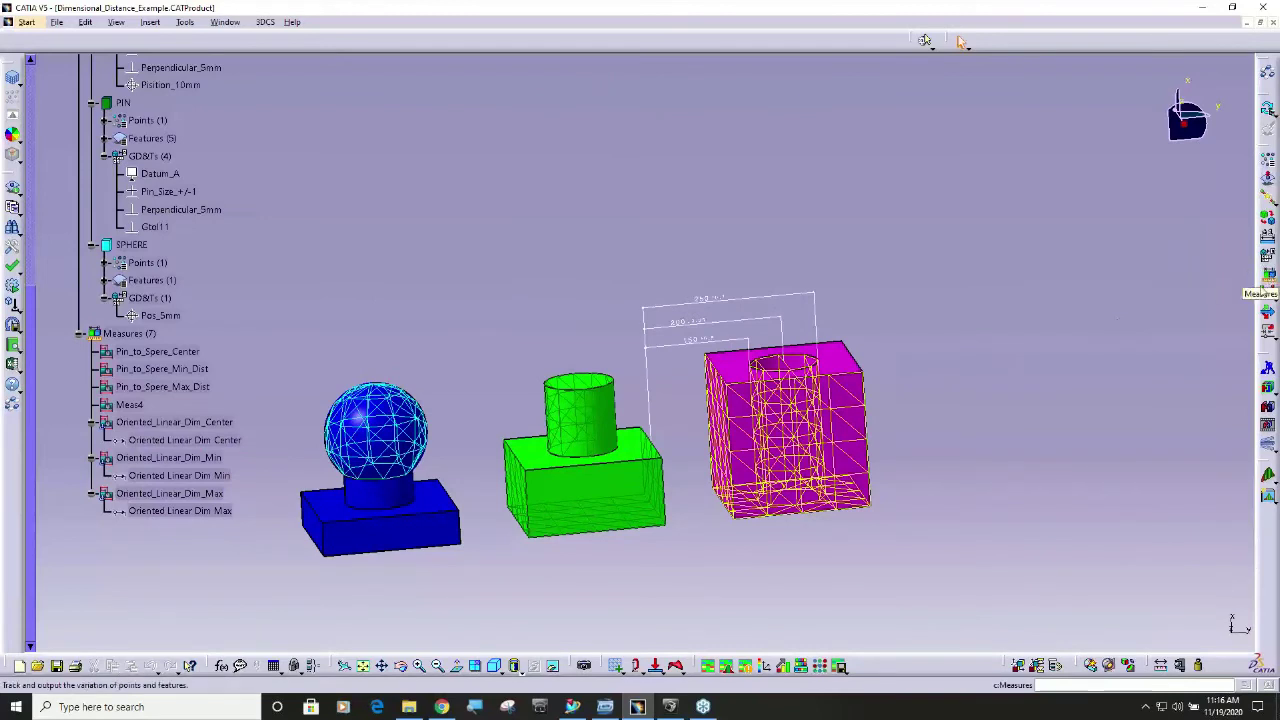
left_click(1268, 478)
left_click(765, 453)
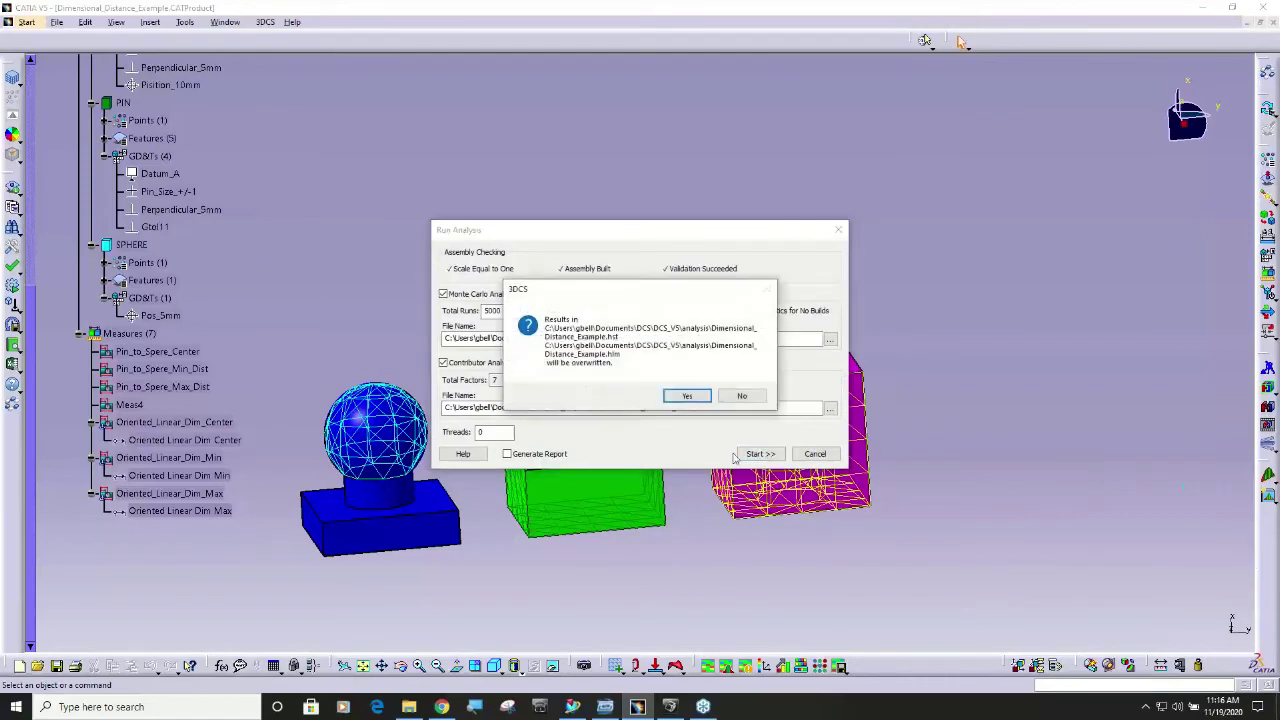
left_click(767, 395)
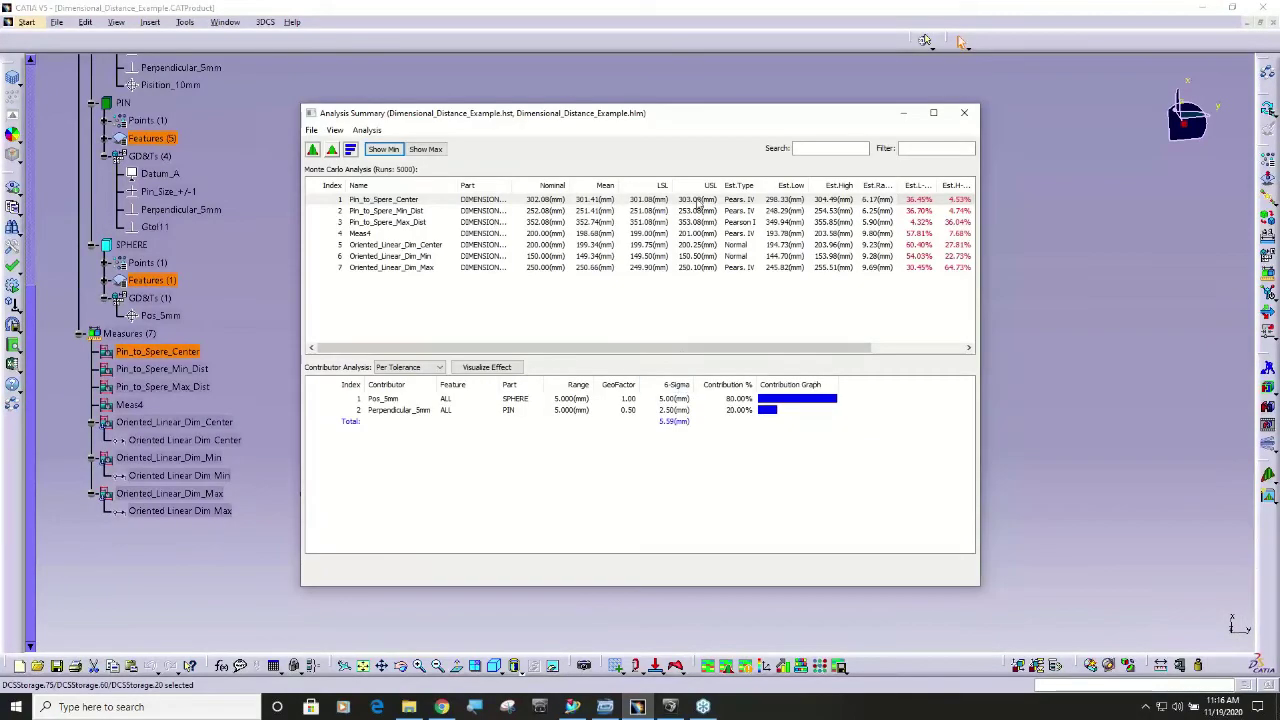
Arrange the Analysis Summary beside the pin and hole geometry and examine the Monte Carlo results of the extracted measures
left_click_drag(723, 120, 543, 119)
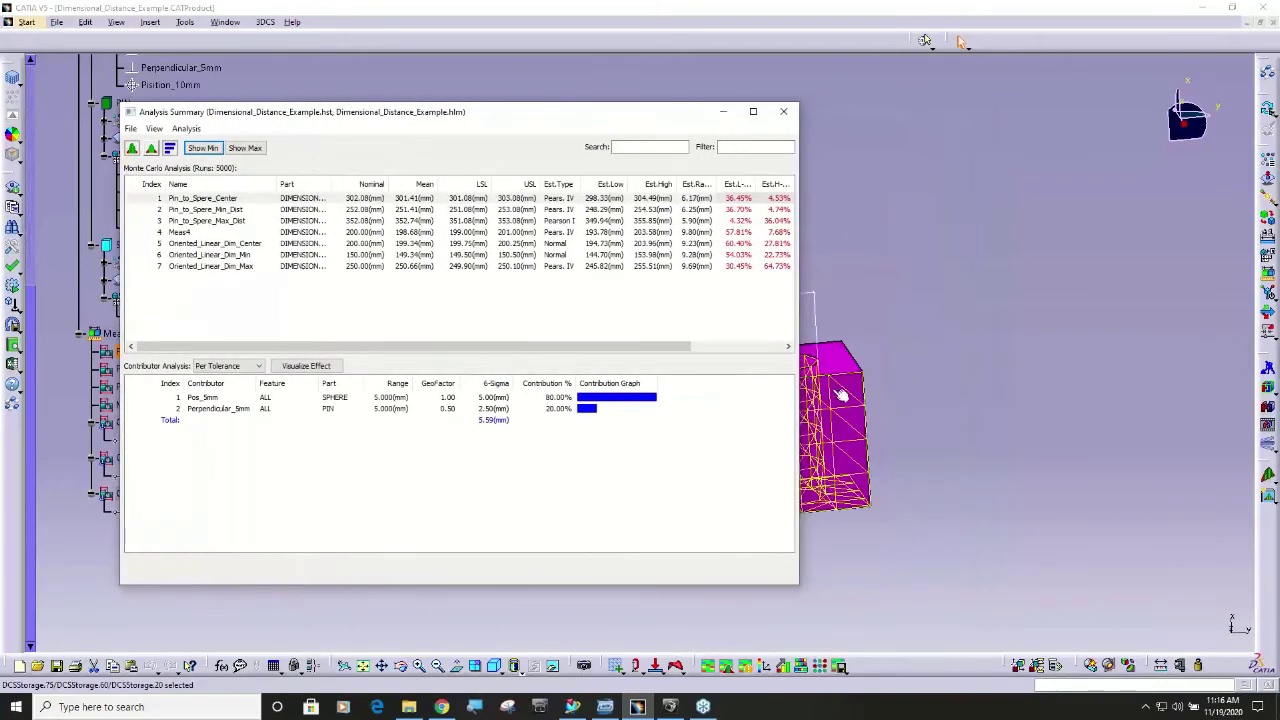
middle_click_drag(843, 415, 281, 232)
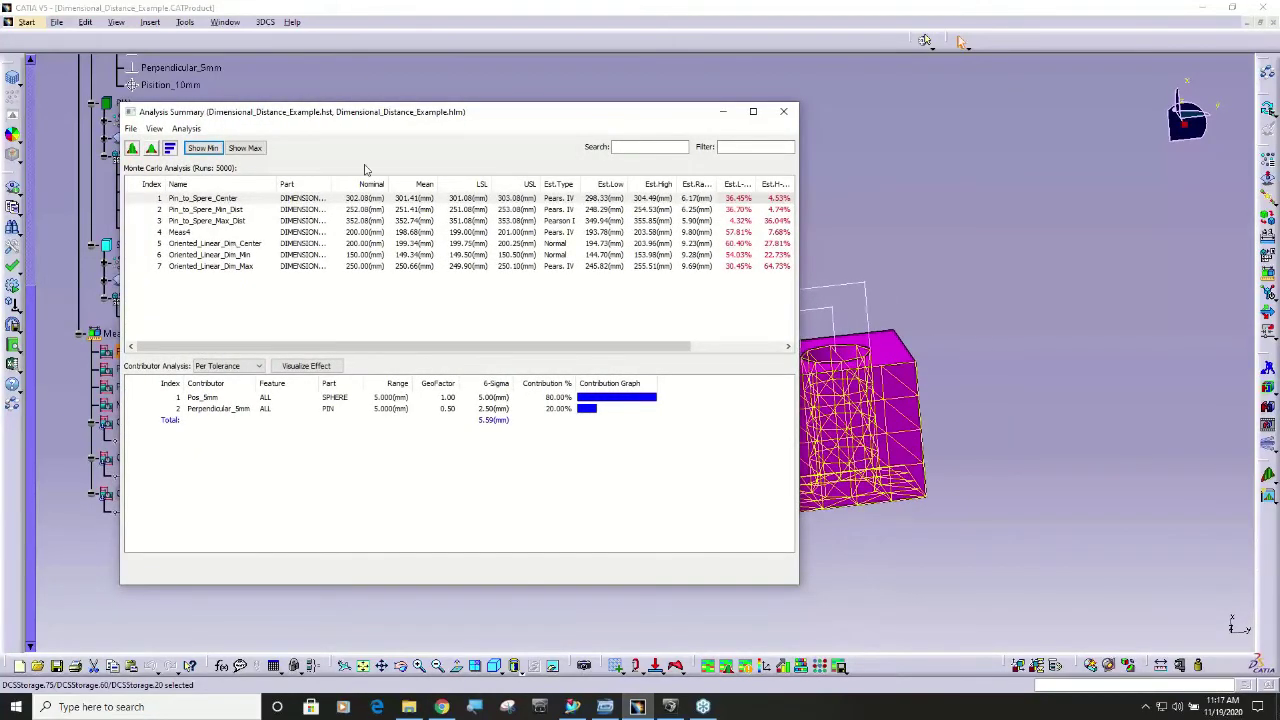
left_click_drag(505, 120, 440, 153)
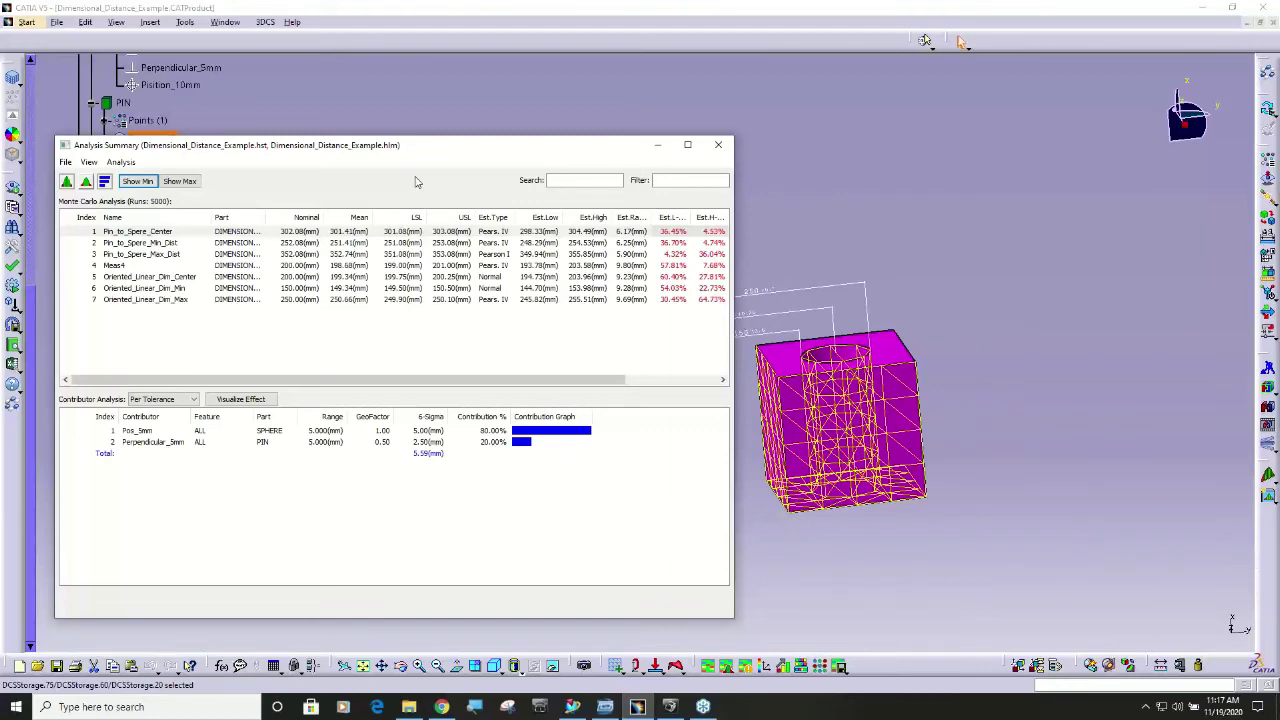
left_click_drag(594, 148, 449, 106)
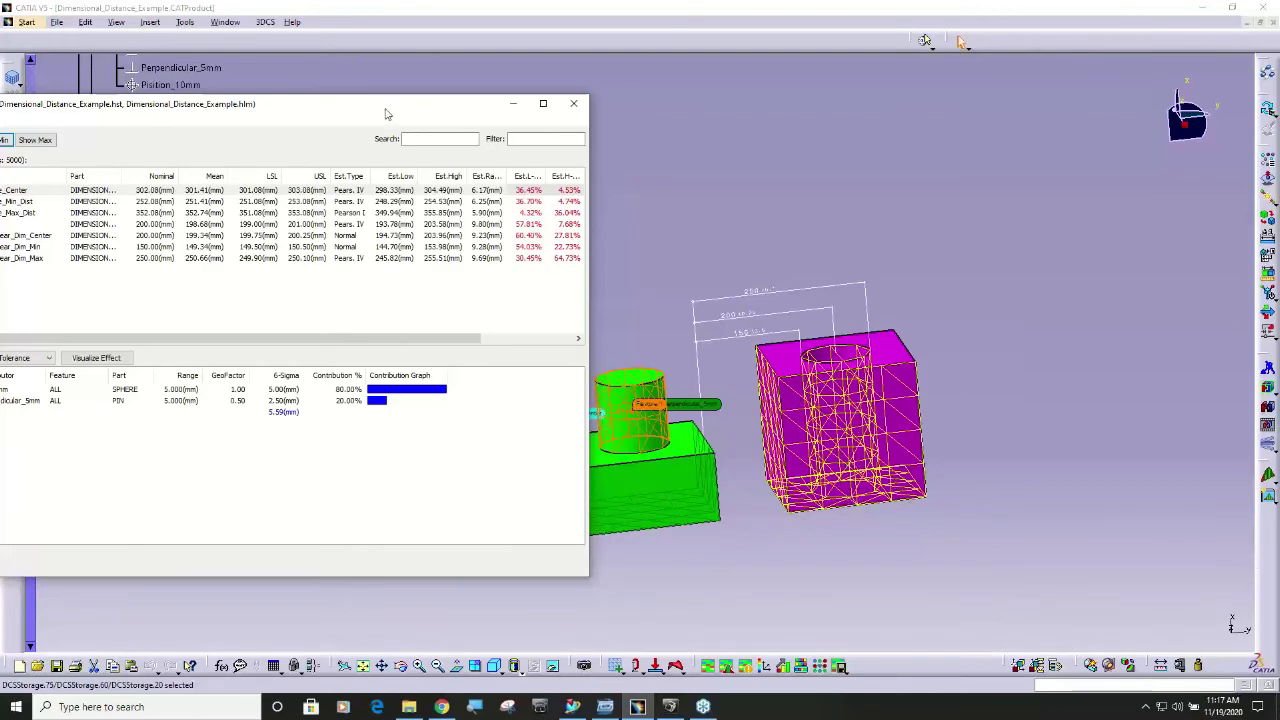
left_click_drag(387, 113, 518, 92)
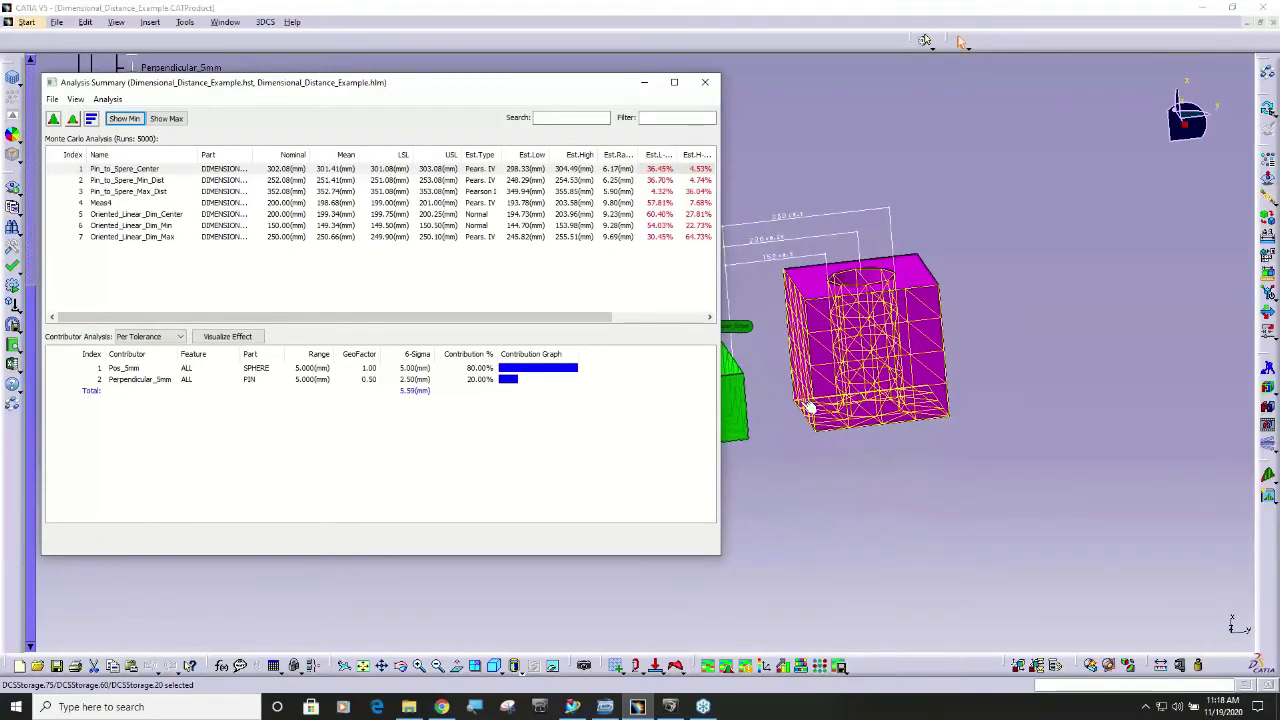
left_click_drag(591, 89, 531, 125)
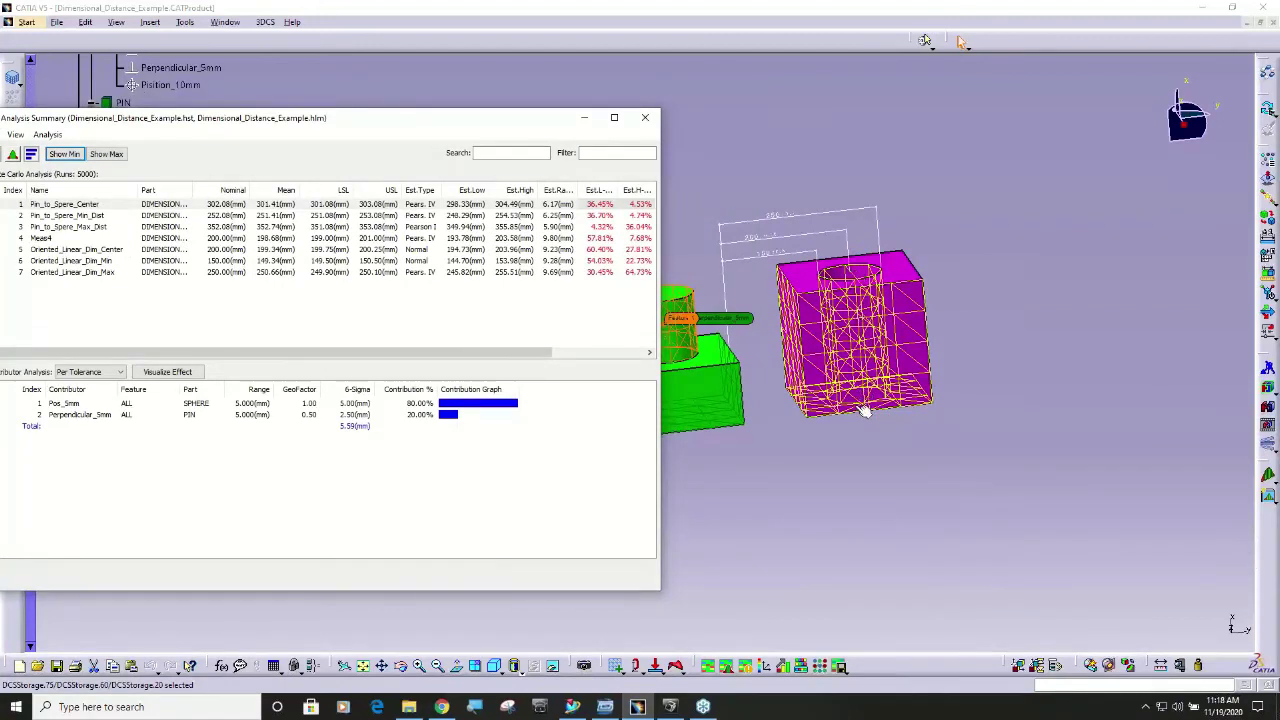
middle_click_drag(737, 345, 840, 438)
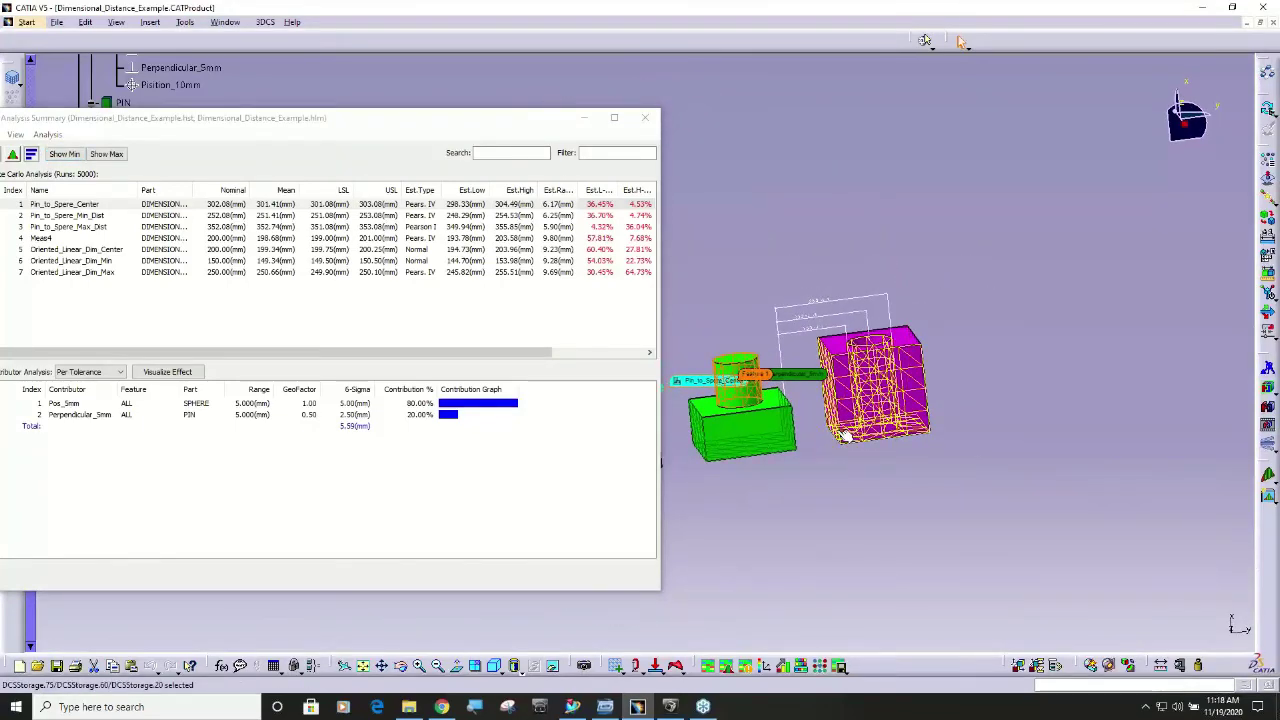
Compare the contributors and highlighted geometry of Oriented_Linear_Dim_Min and Oriented_Linear_Dim_Max in the analysis results
left_click(86, 262)
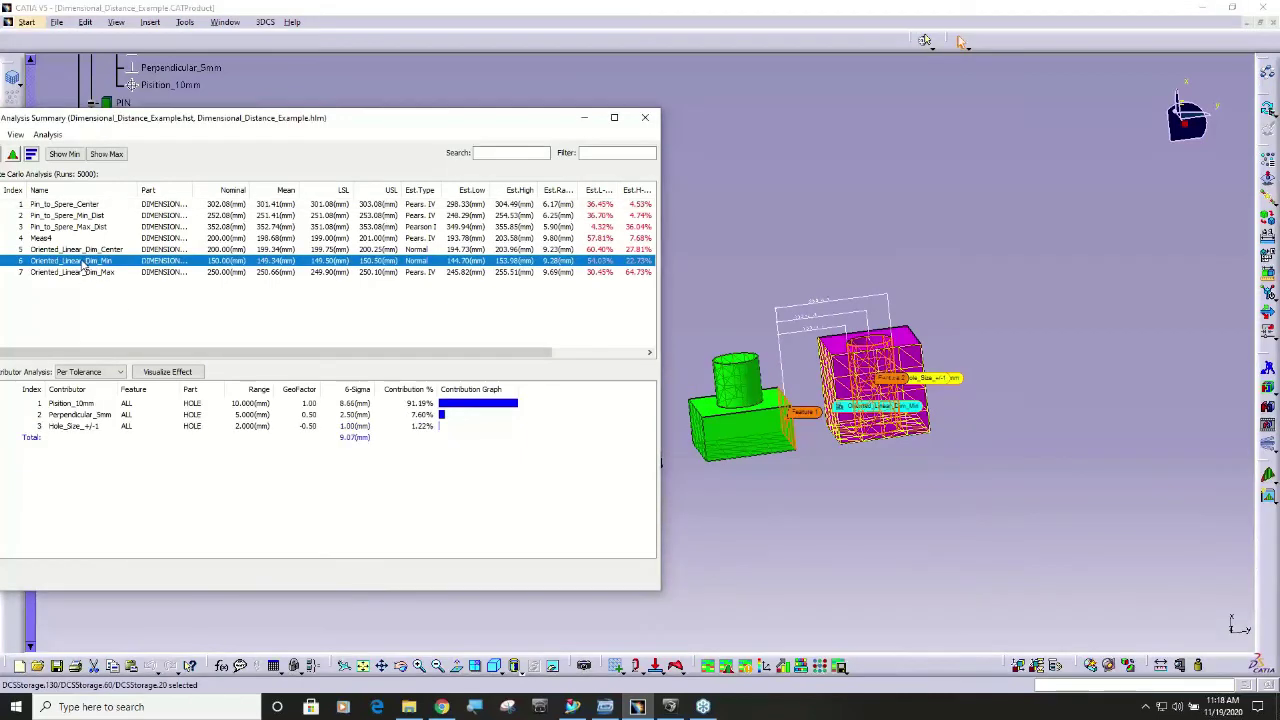
left_click(76, 275)
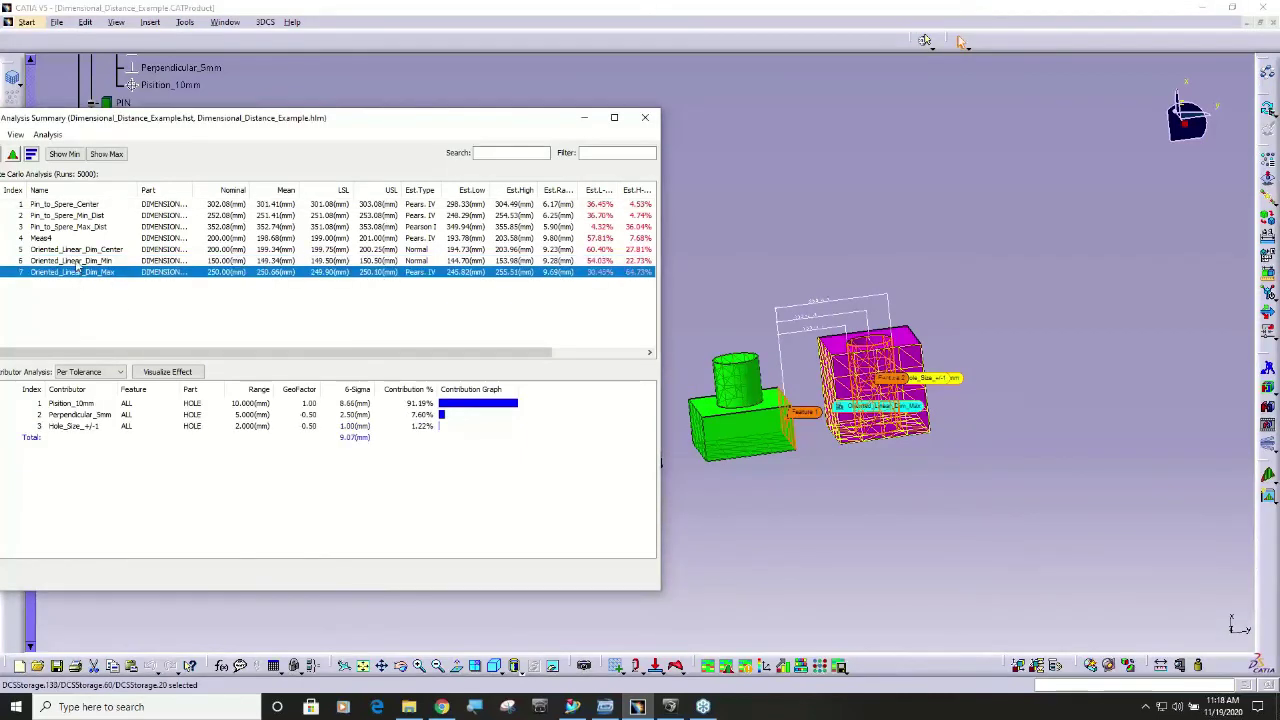
left_click(80, 262)
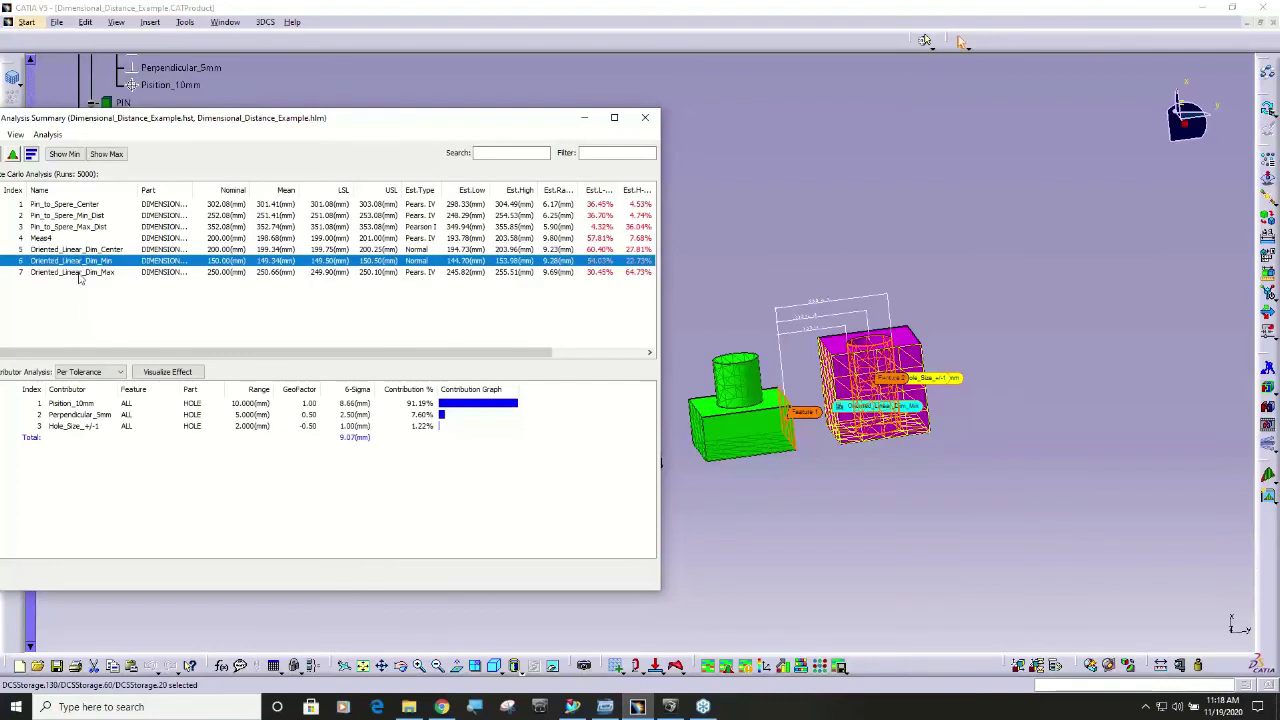